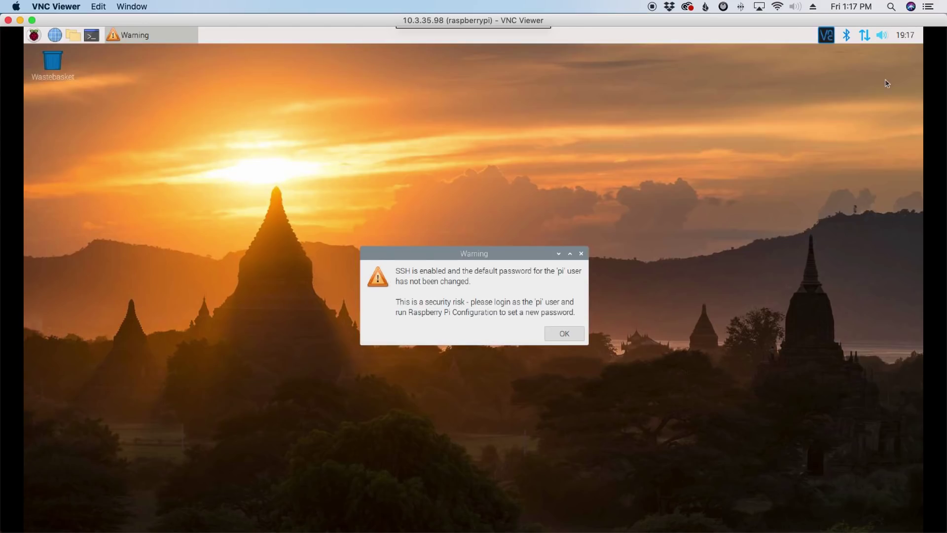
Step: Check the Pi's WiFi status, then dismiss the SSH default-password warning
click(868, 38)
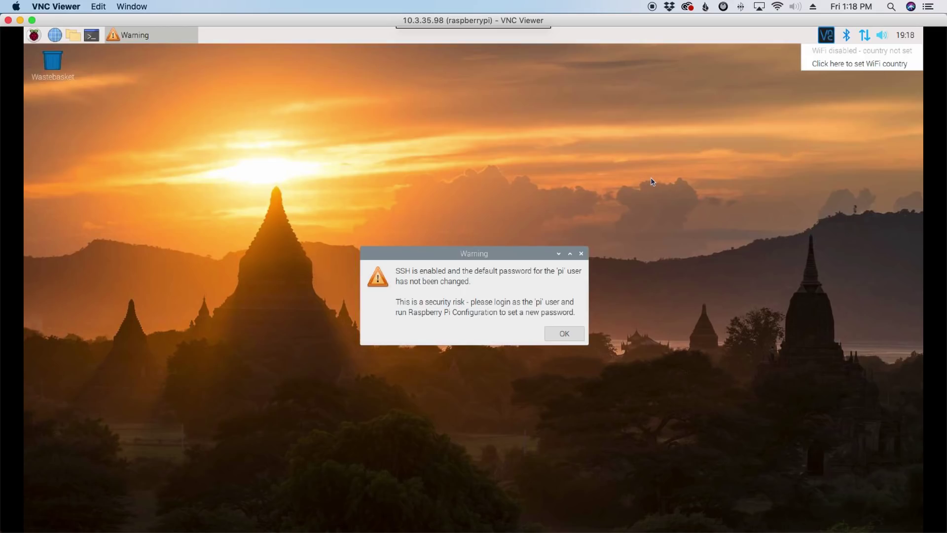
click(567, 333)
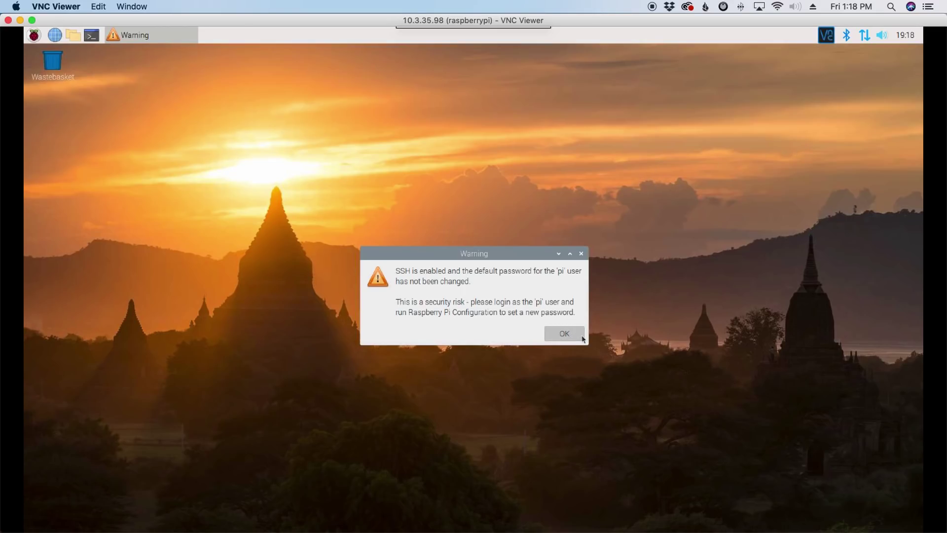
Step: Open a maximized terminal with enlarged text and paste the km4ack/pi-build clone-and-run command
click(92, 35)
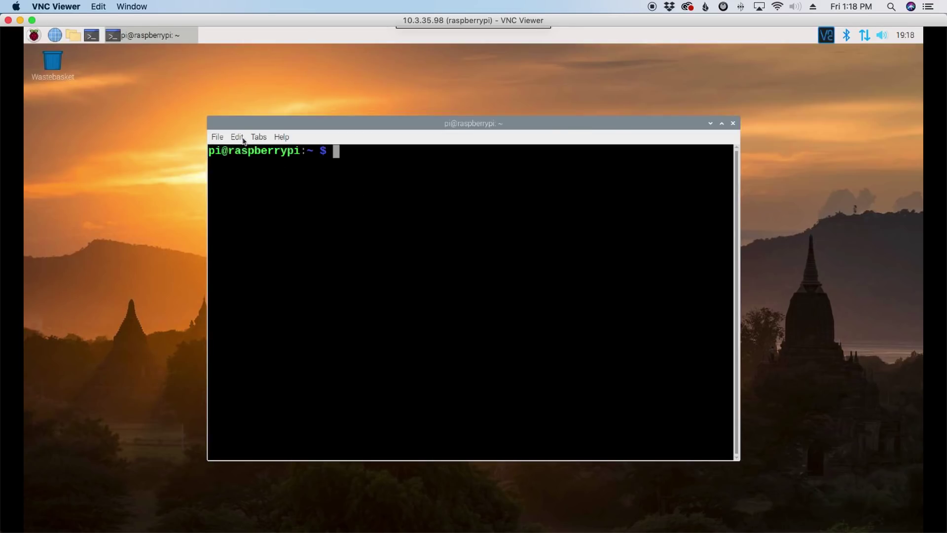
key(ctrl+plus)
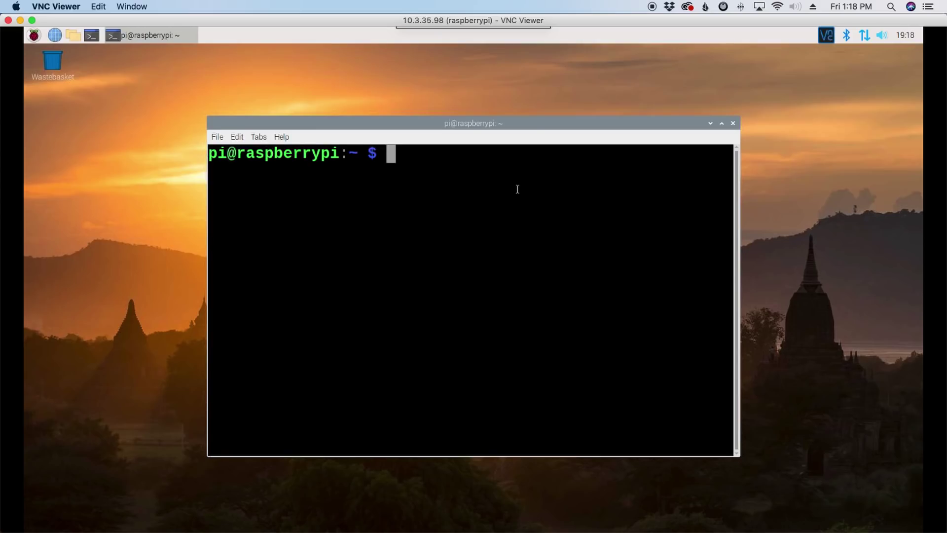
click(722, 123)
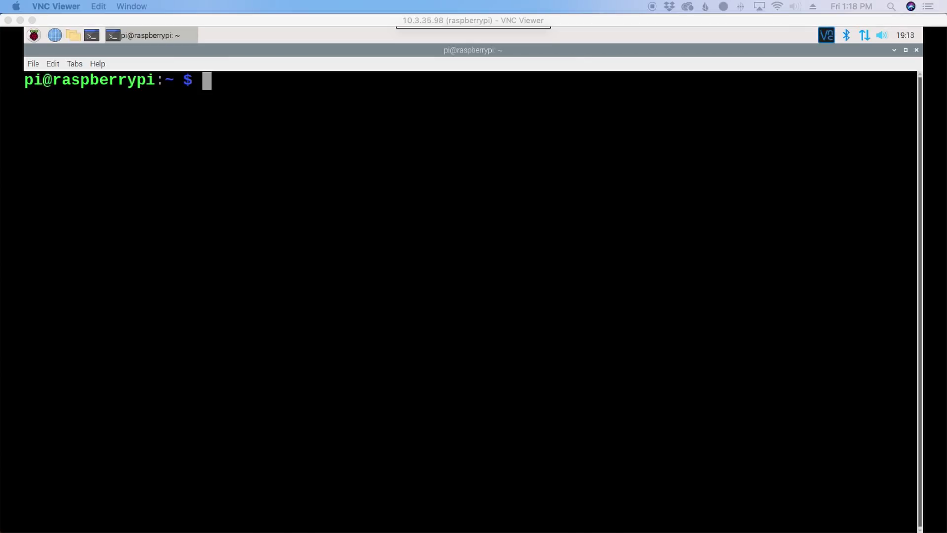
right_click(212, 85)
click(239, 136)
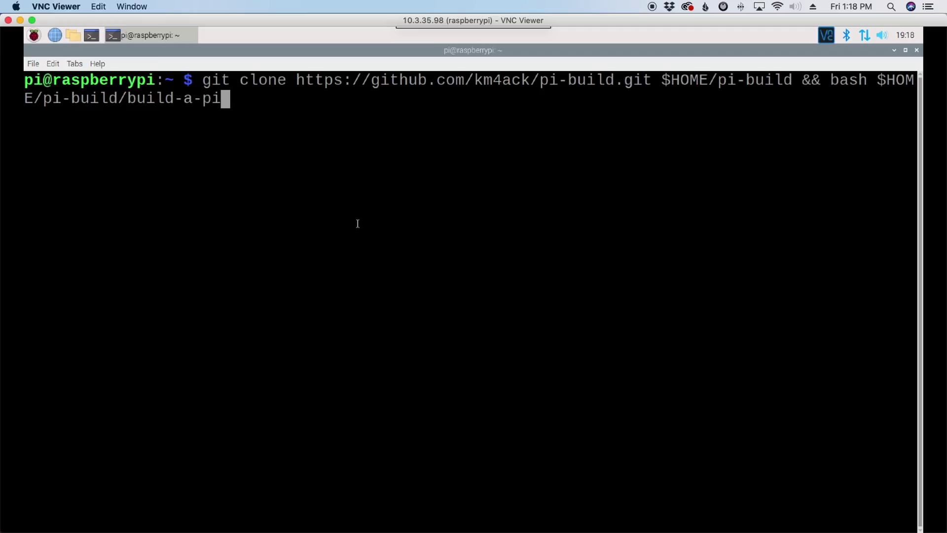
Step: Run the Build-a-Pi command and enter the operator's call sign
key(Return)
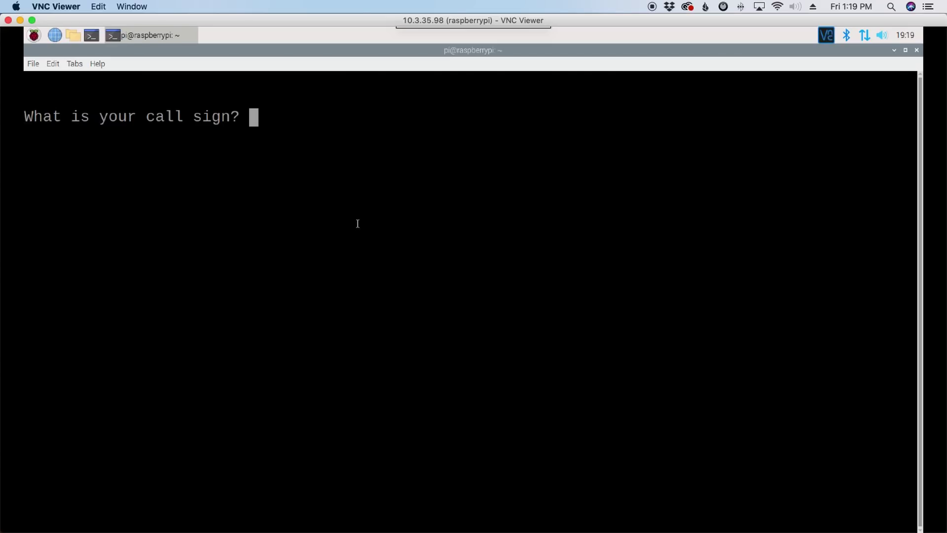
text(KM4ACK)
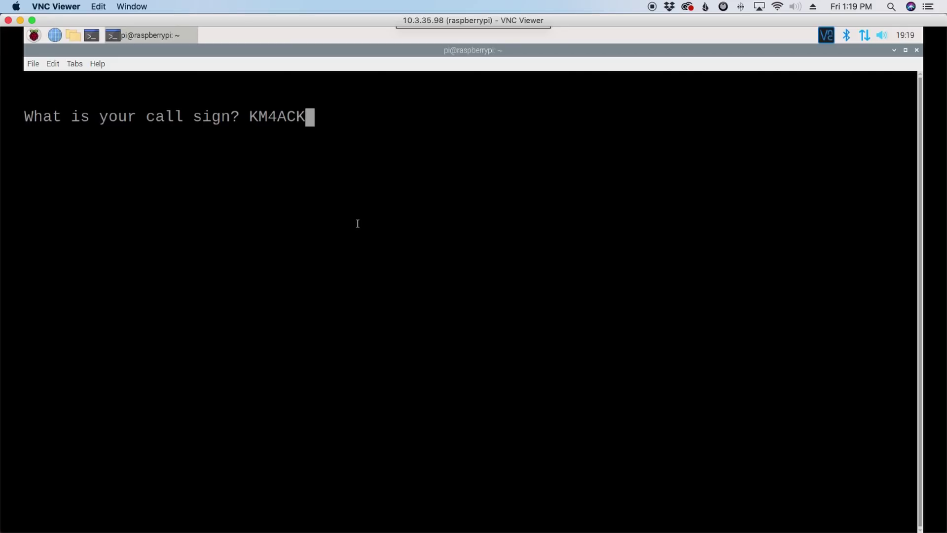
key(Return)
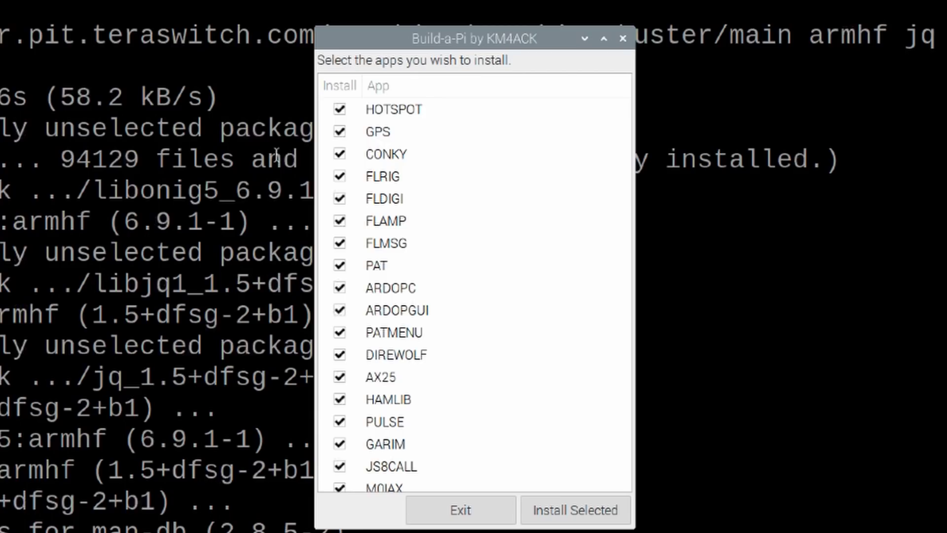
scroll(469, 320, down, 5)
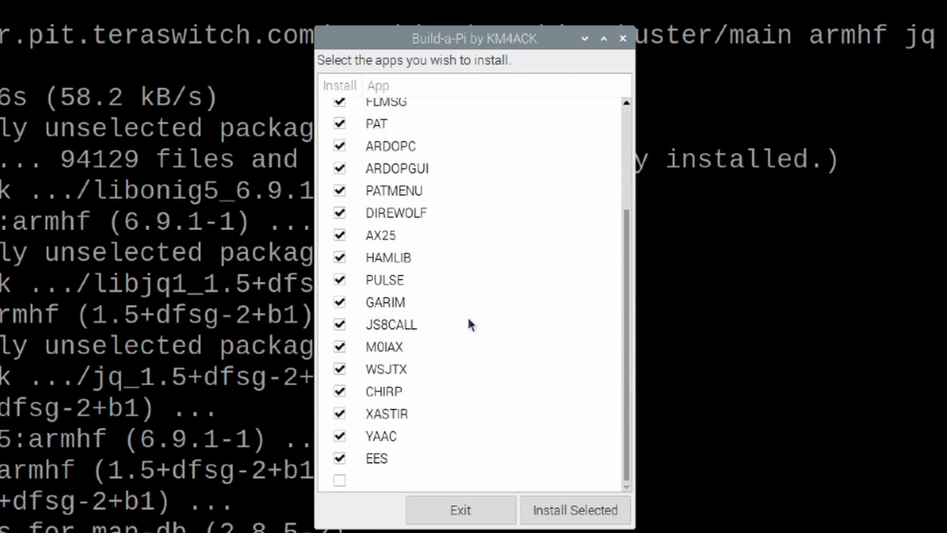
scroll(469, 323, up, 3)
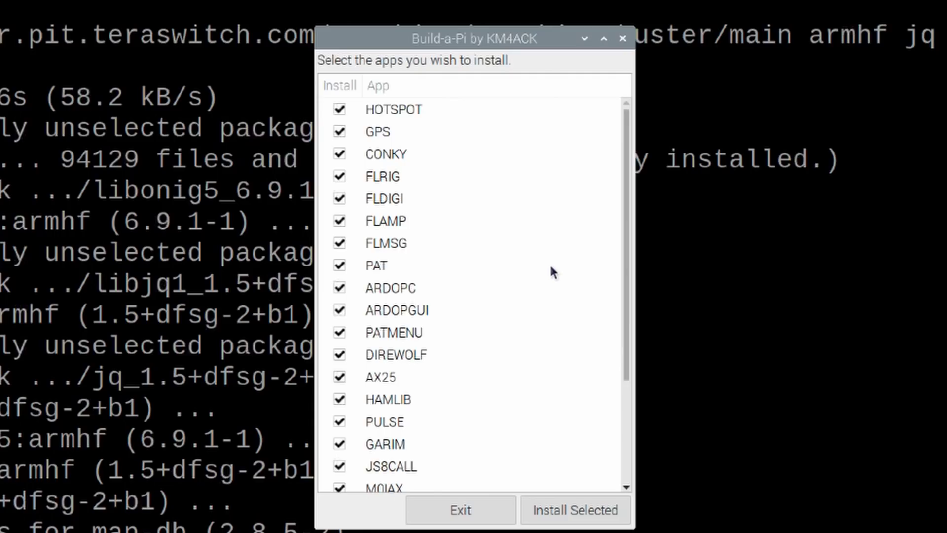
Step: Untick PULSE and GARIM in the app list and install the remaining selected apps
click(627, 287)
drag(626, 287, 621, 488)
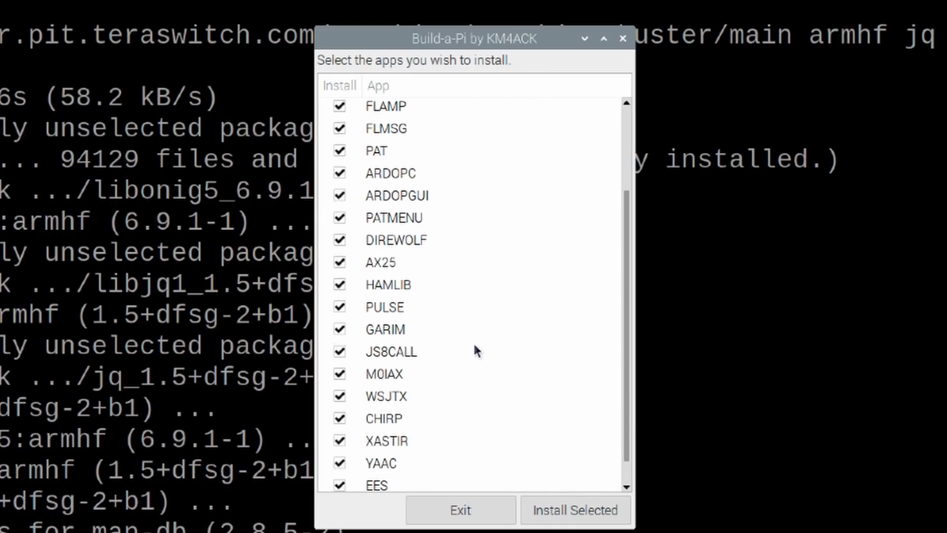
click(339, 307)
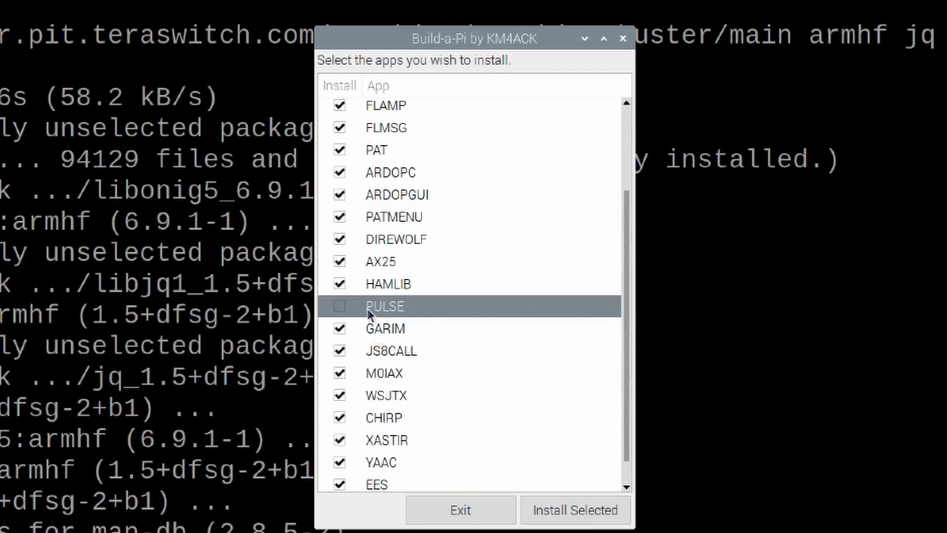
click(340, 328)
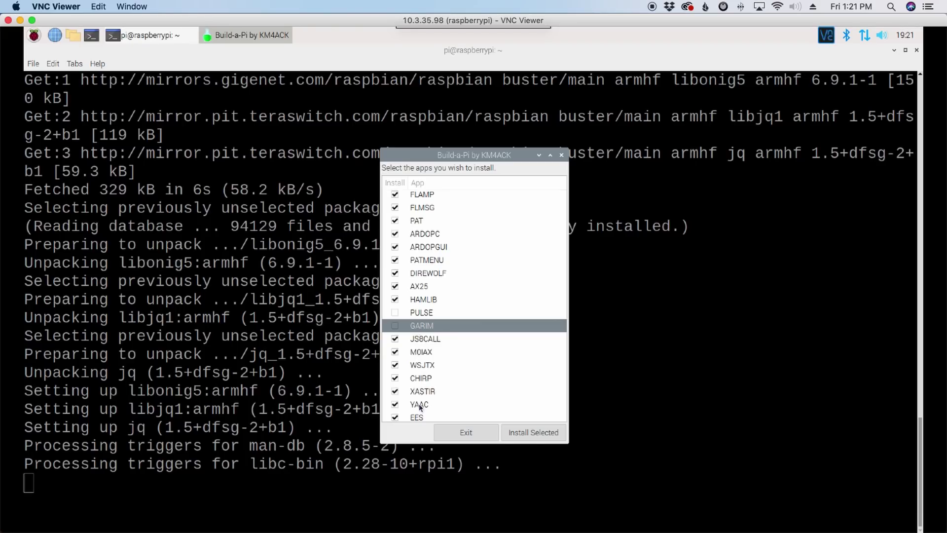
scroll(420, 406, down, 1)
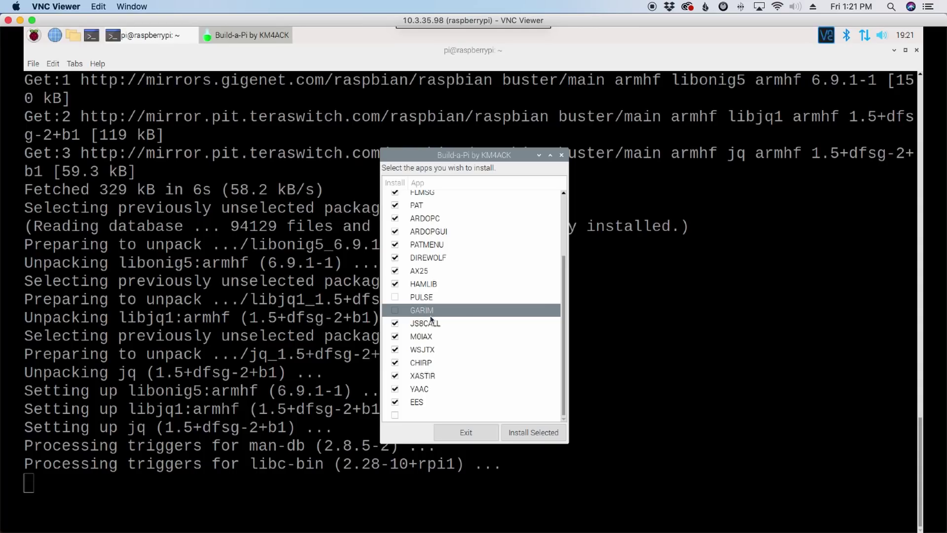
click(543, 433)
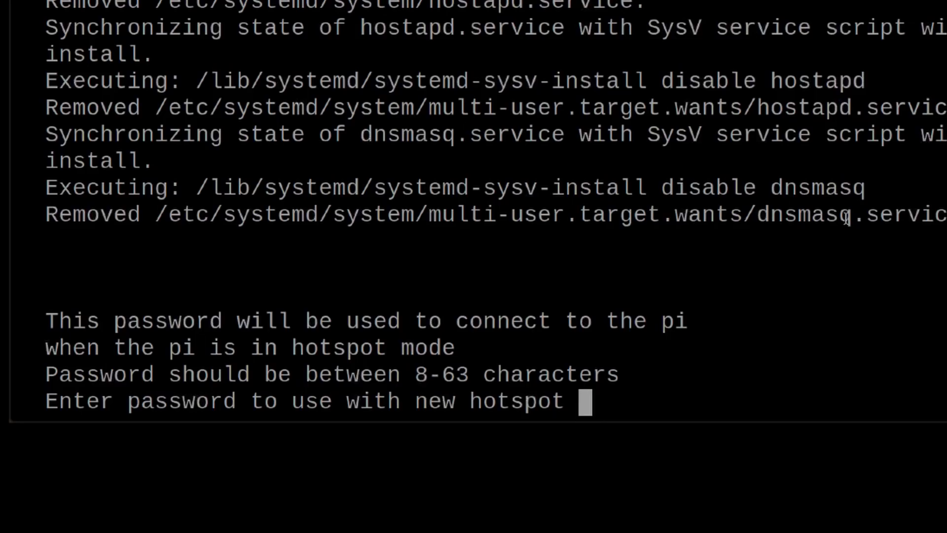
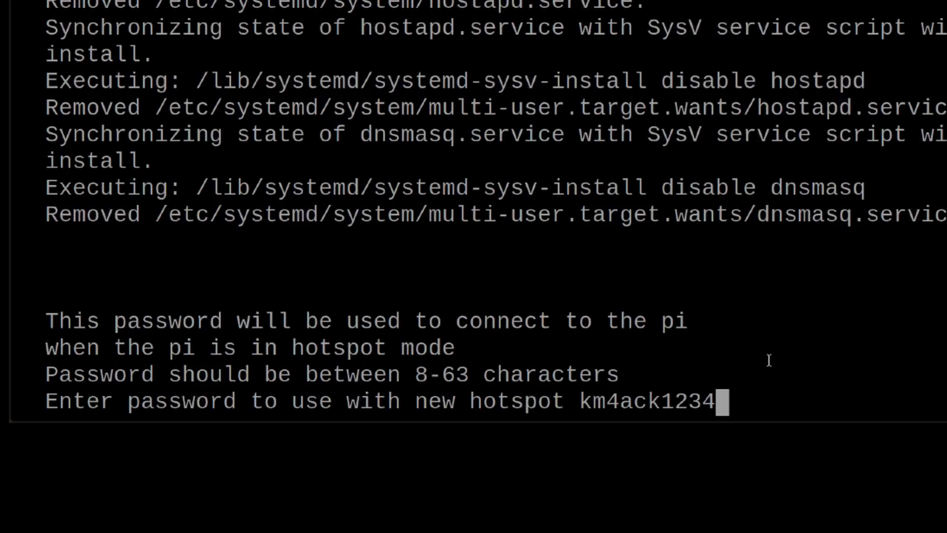
Step: Enter the new hotspot password and confirm it with y
key(Return)
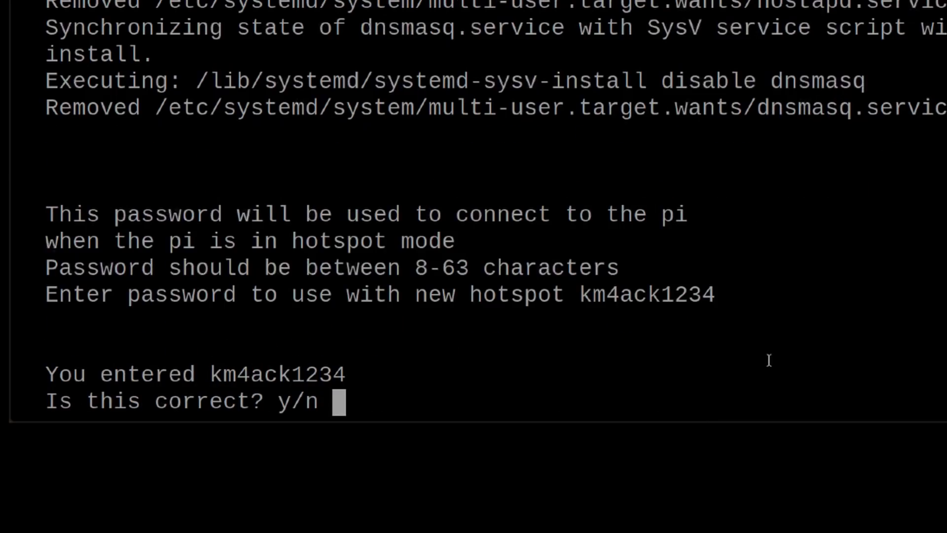
text(y)
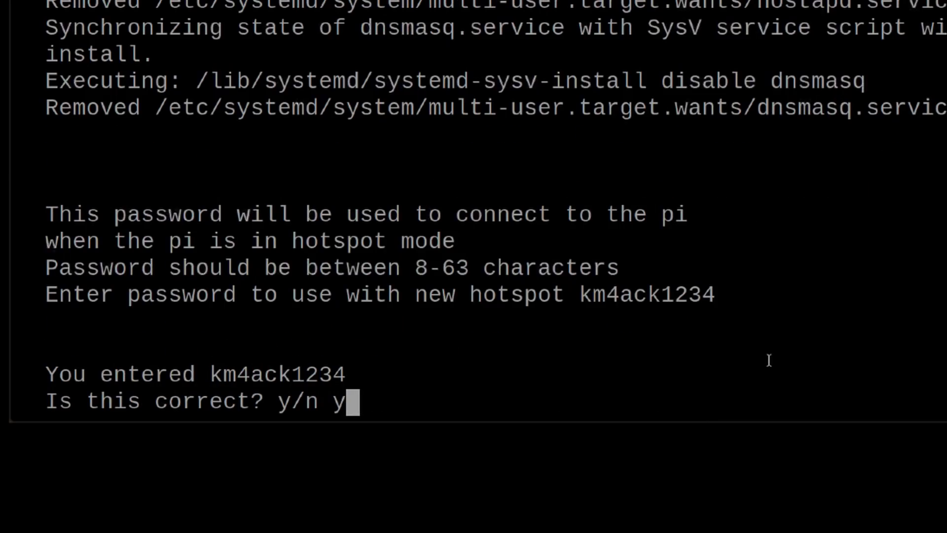
key(Return)
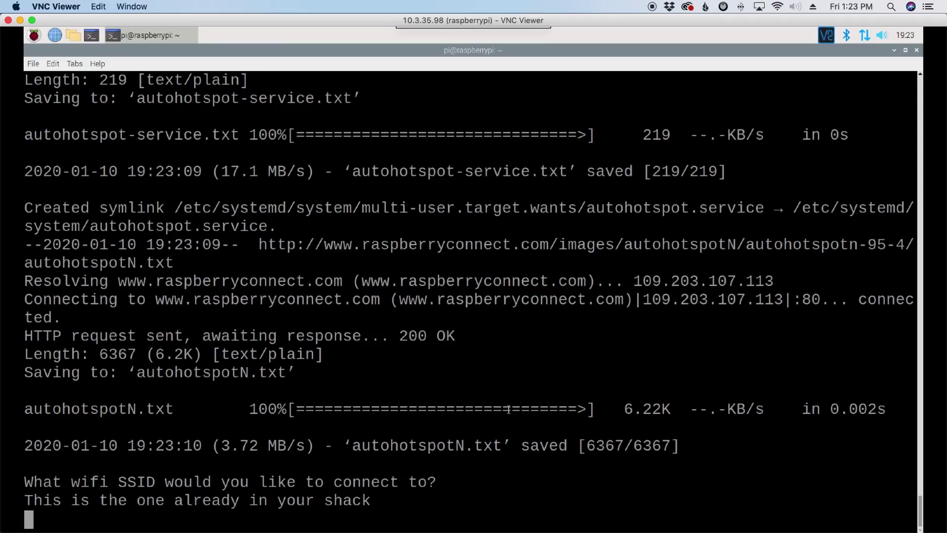
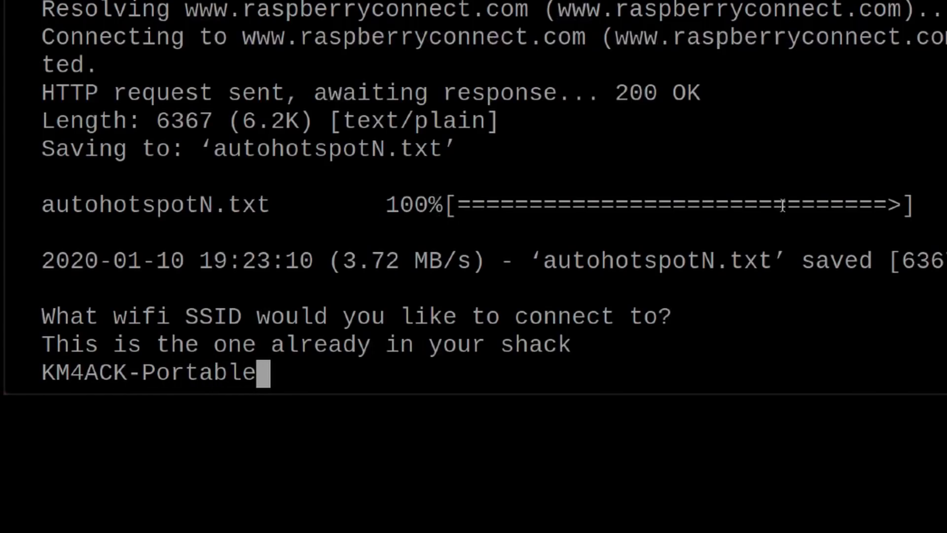
Step: Enter the shack wifi network name and its password, then answer y to confirm
key(Return)
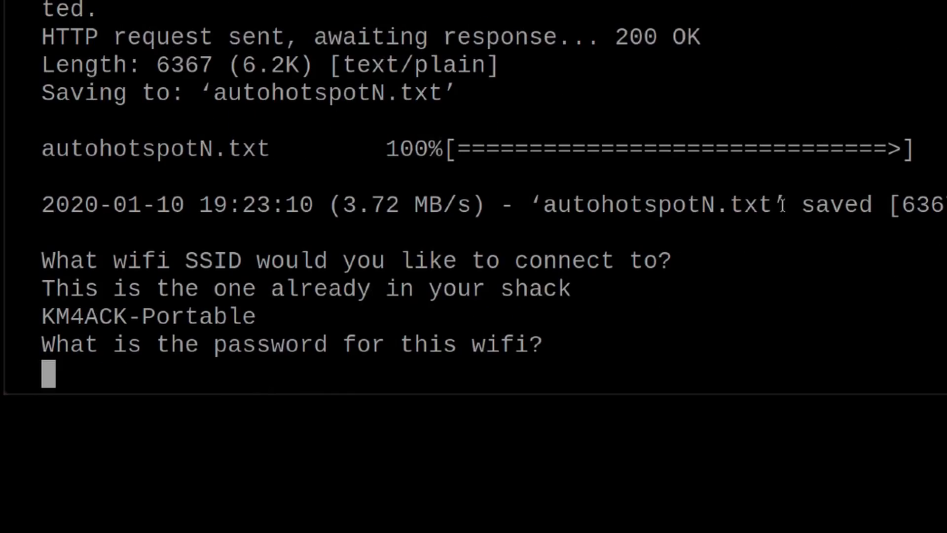
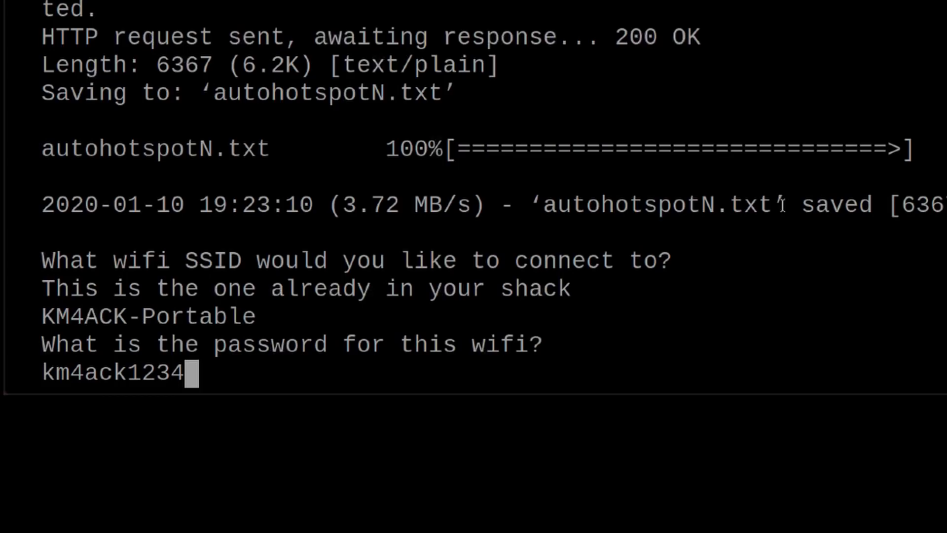
key(Return)
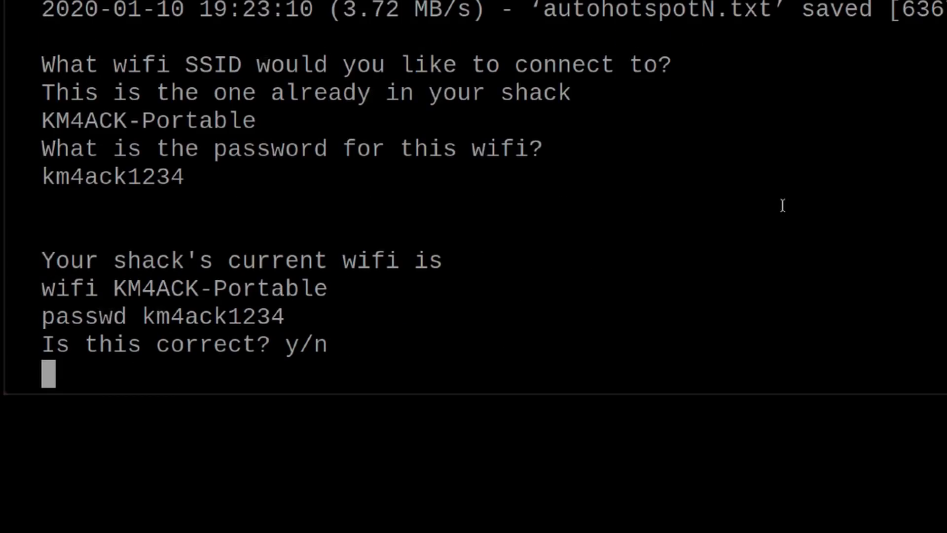
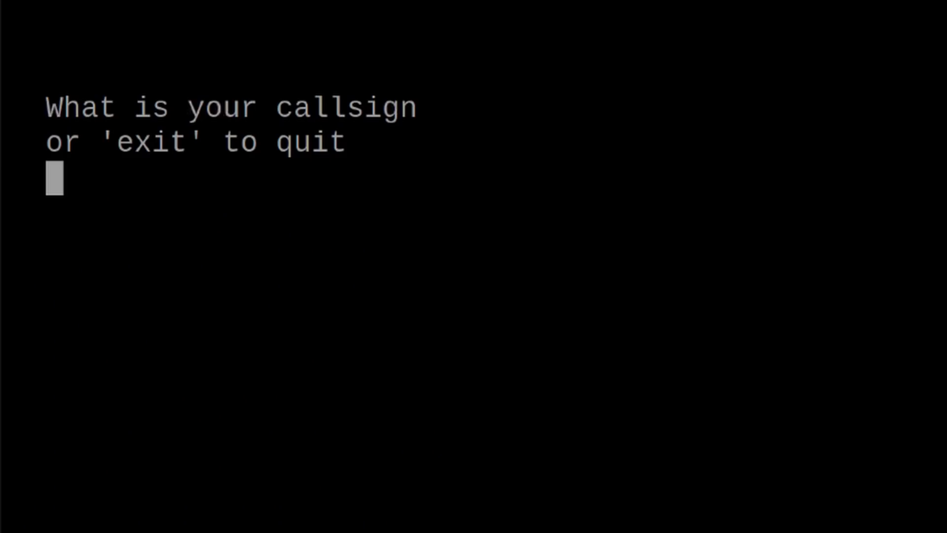
Step: Fill in the Pat Menu call sign and remaining details, then confirm them with y
text(KM4ACK)
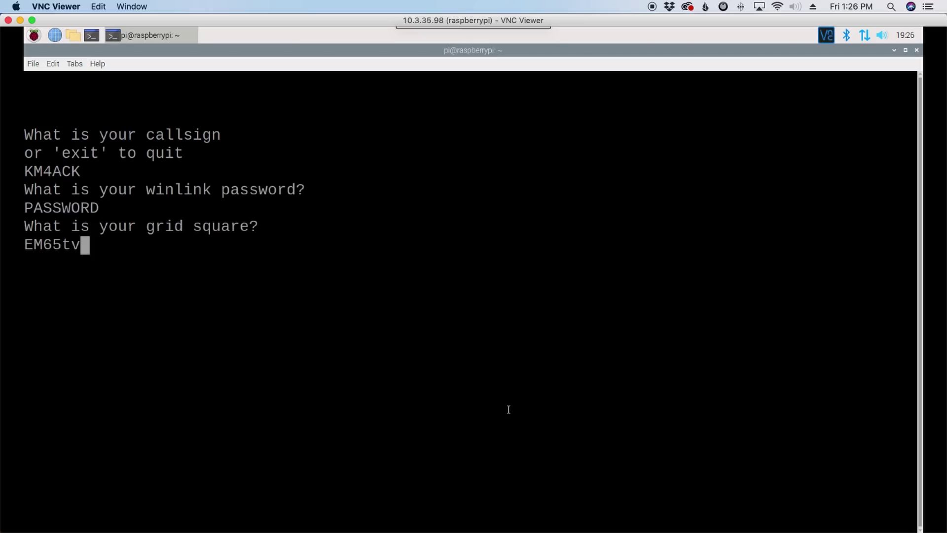
key(Return)
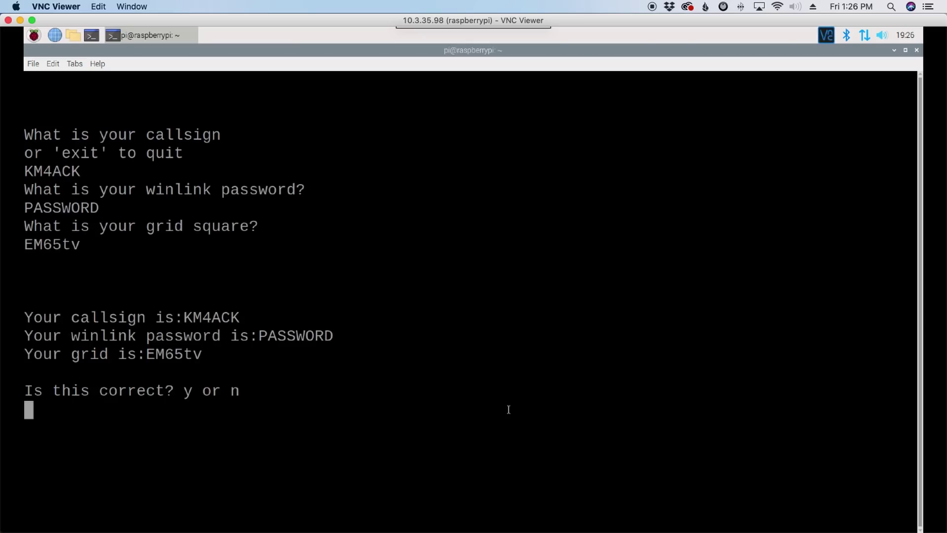
text(y)
key(Return)
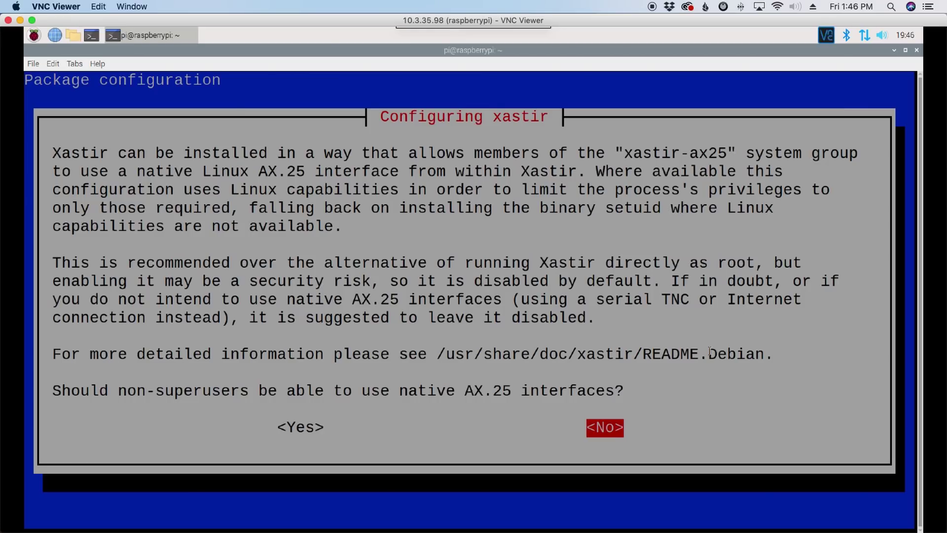
Step: Answer Yes to allowing non-superusers native AX.25 access in the xastir configuration
key(Left)
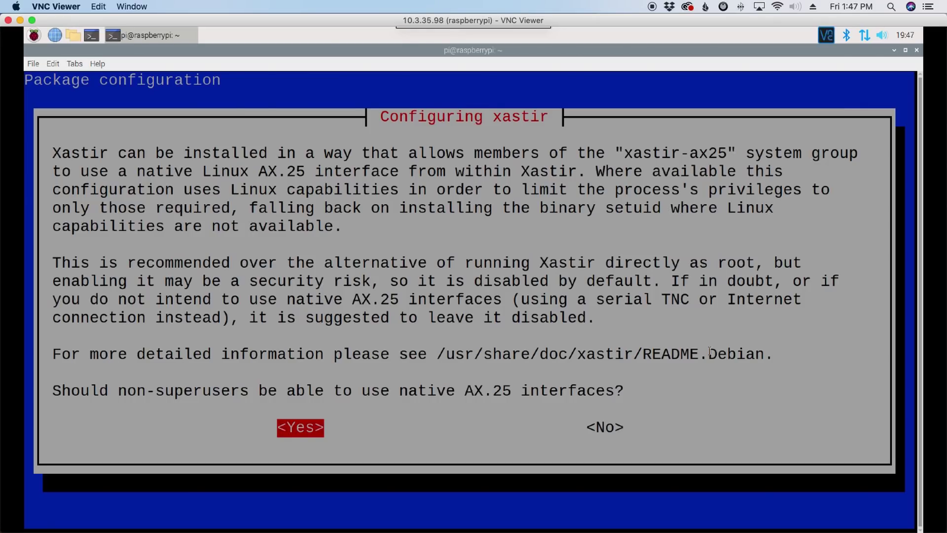
key(Return)
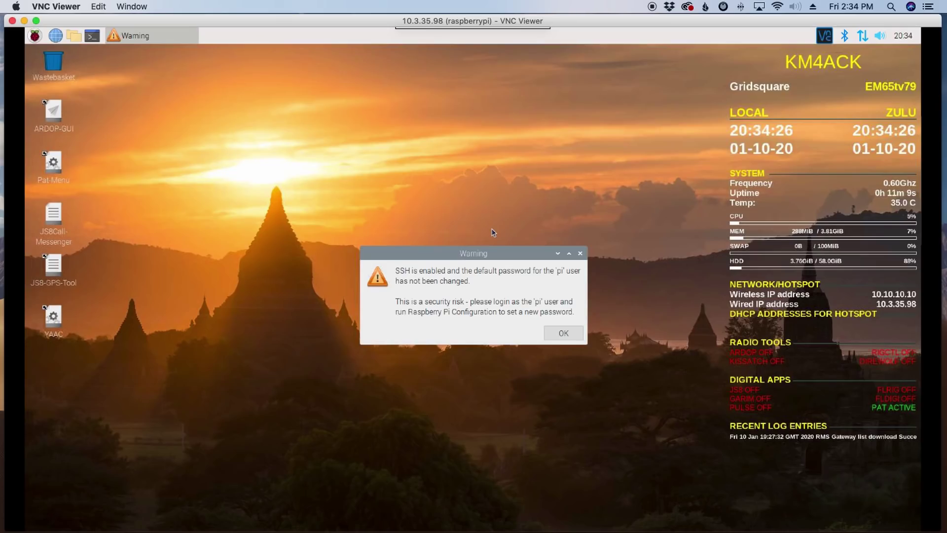
Step: Dismiss the SSH warning and bring up the Raspberry Pi application menu
click(558, 333)
click(39, 37)
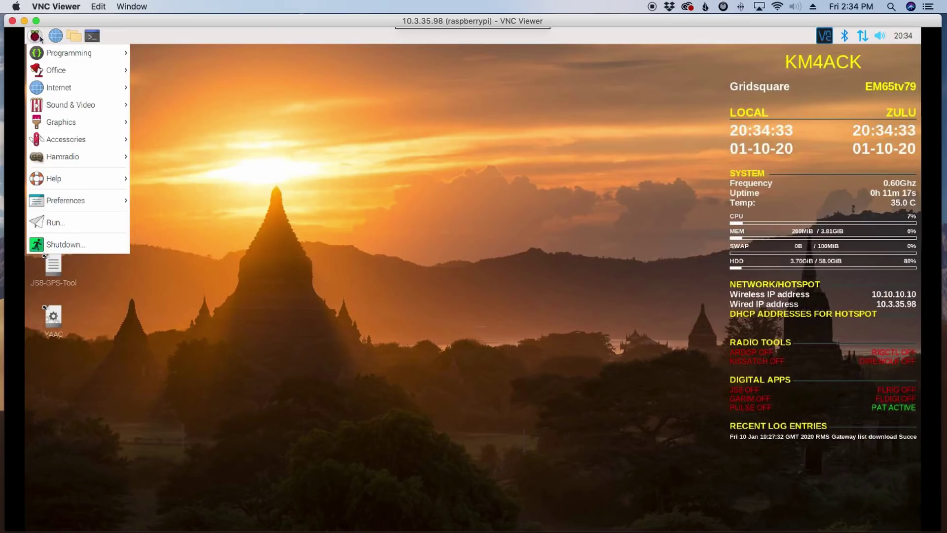
Step: Launch Preferences > Raspberry Pi Configuration, view the Localisation tab, and close it with OK
mouse_move(88, 139)
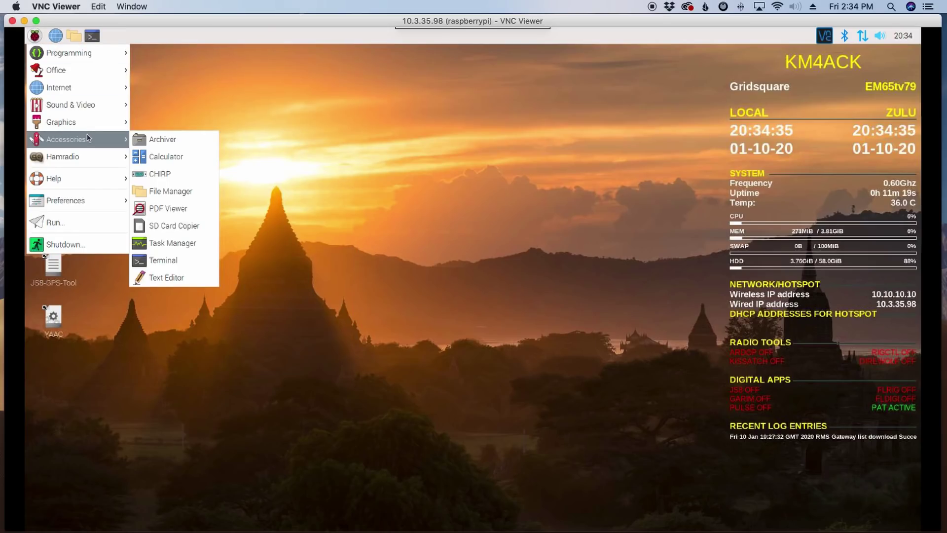
mouse_move(91, 200)
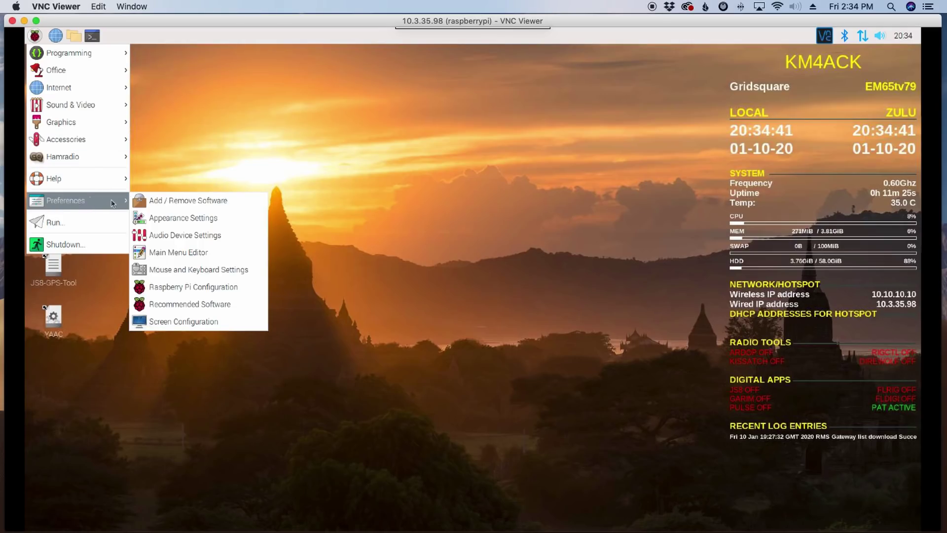
click(178, 287)
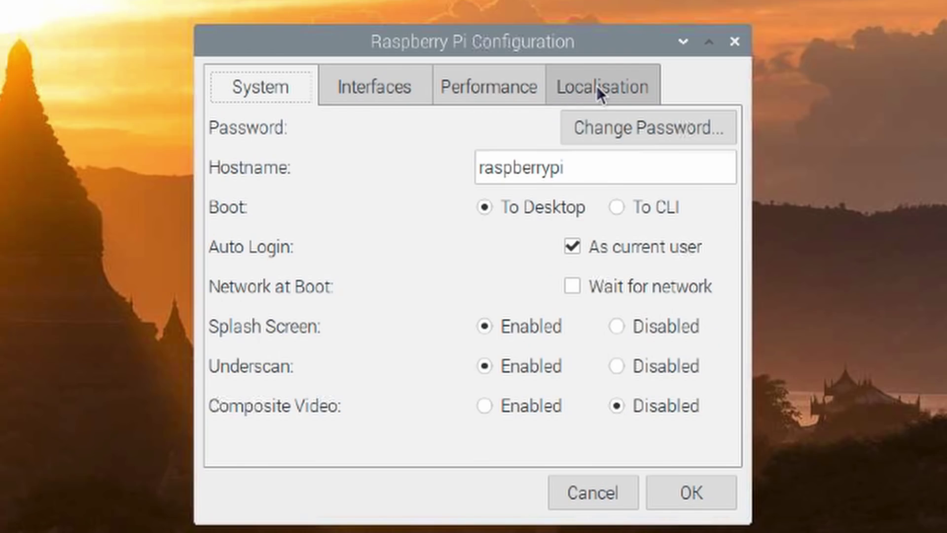
click(597, 87)
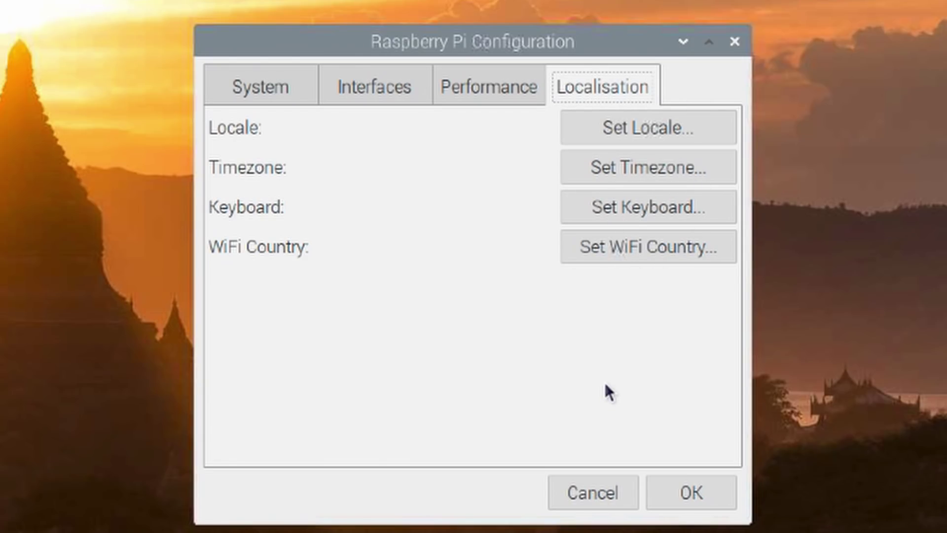
click(679, 497)
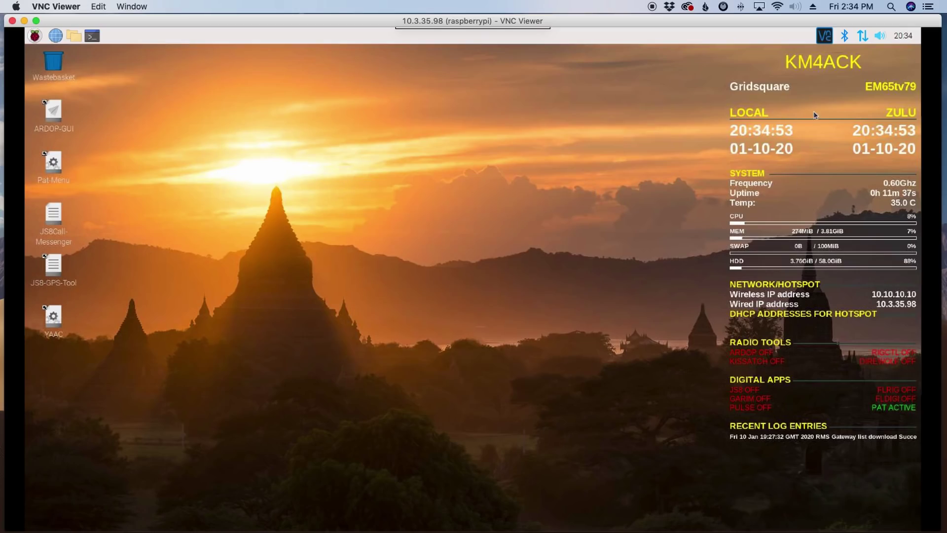
Step: Paste 'sudo nano /etc/wpa_supplicant/wpa_supplicant.conf' into a Pi terminal without running it
mouse_move(863, 40)
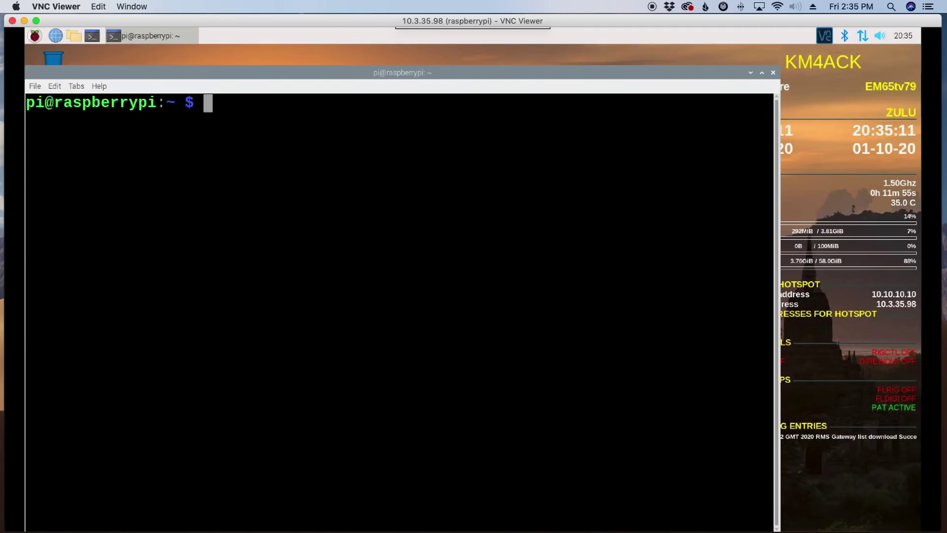
right_click(214, 105)
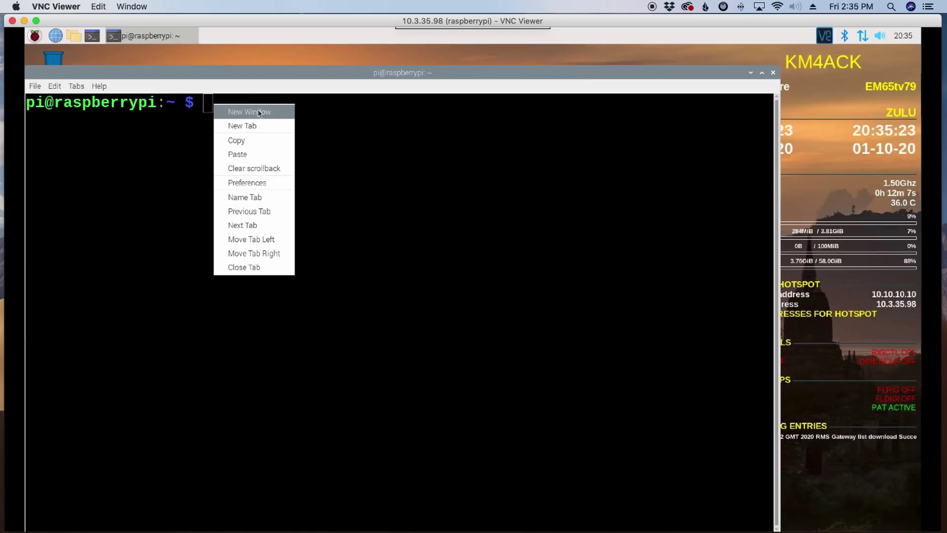
click(246, 154)
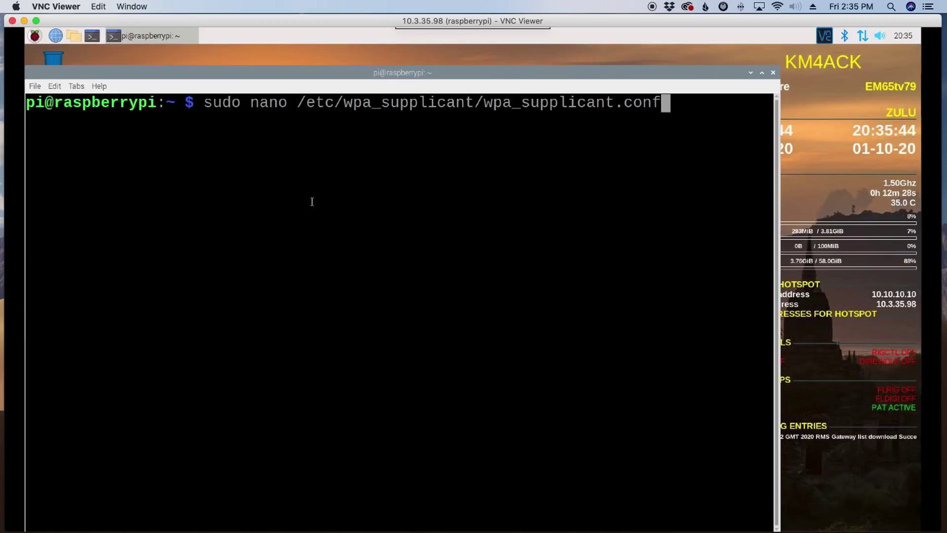
Step: Open wpa_supplicant.conf in nano and move to the end of the 'Portable' ssid value
key(Return)
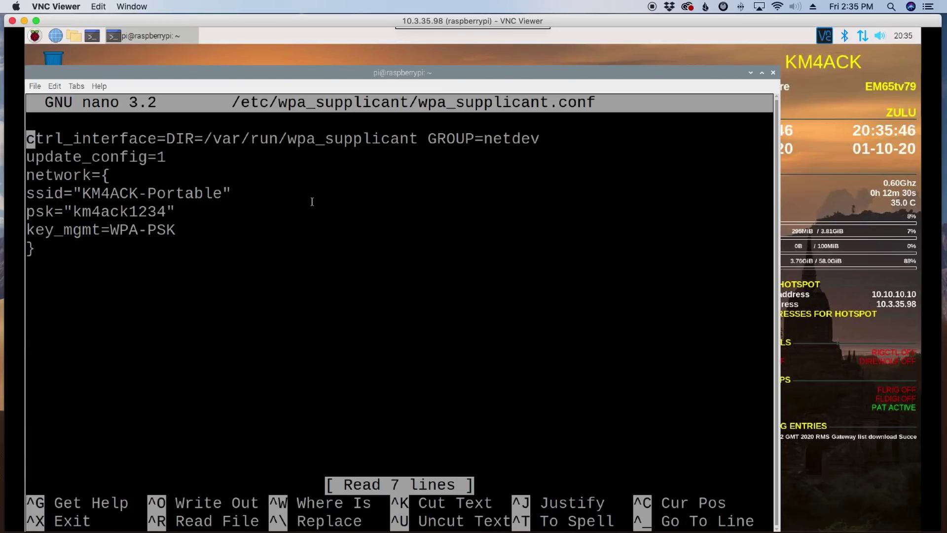
key(Down)
key(Down)
key(Down)
key(Down)
key(Up)
key(End)
key(Left)
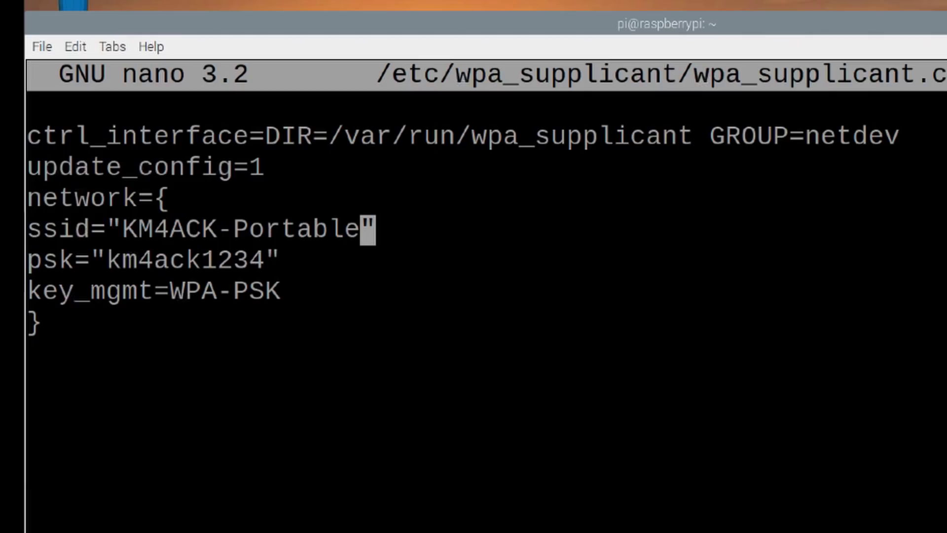
click(777, 6)
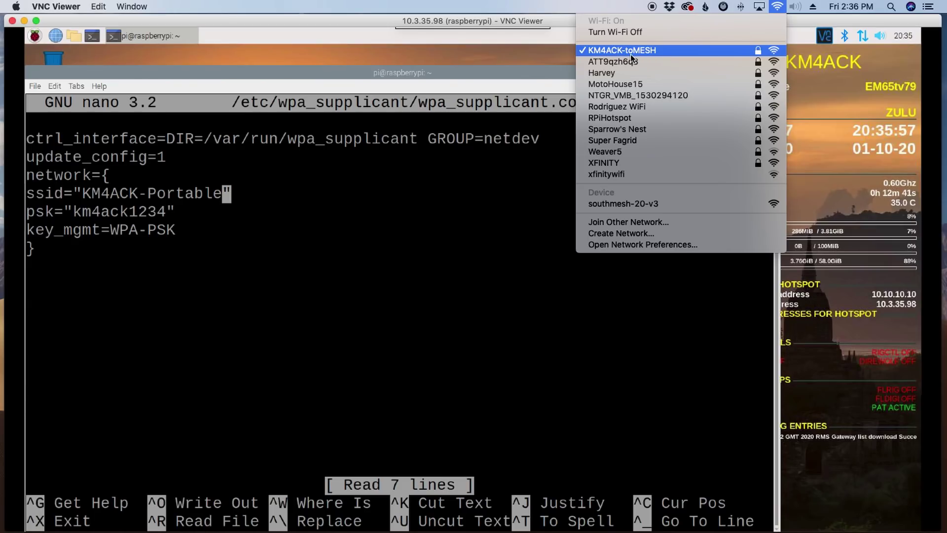
click(227, 203)
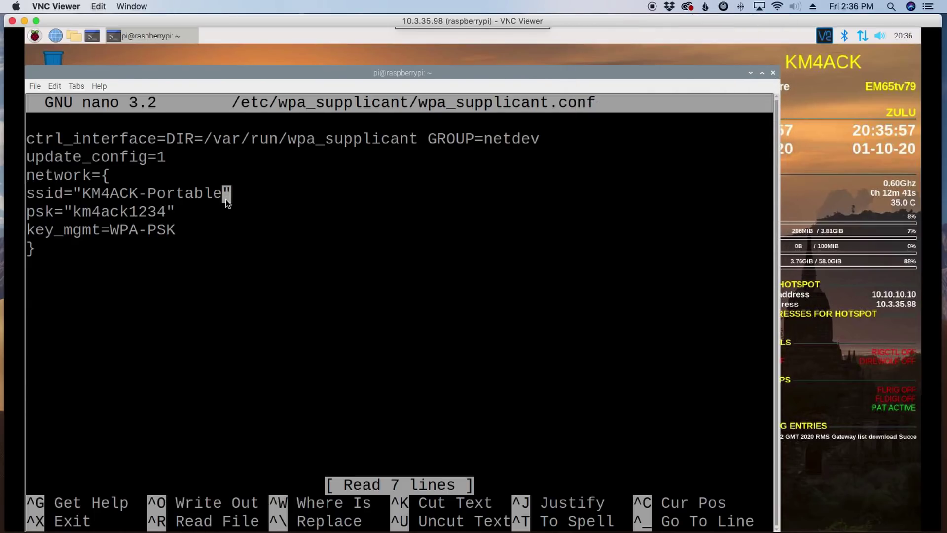
Step: Replace the ssid 'Portable' with 'toMESH' and save wpa_supplicant.conf
key(BackSpace)
key(BackSpace)
key(BackSpace)
key(BackSpace)
key(BackSpace)
key(BackSpace)
key(BackSpace)
key(BackSpace)
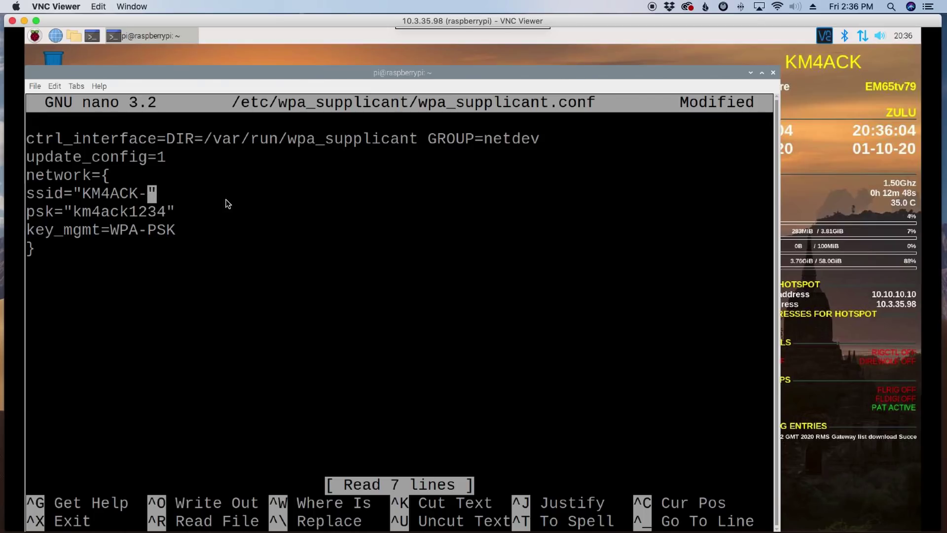
text(toMESH)
click(776, 6)
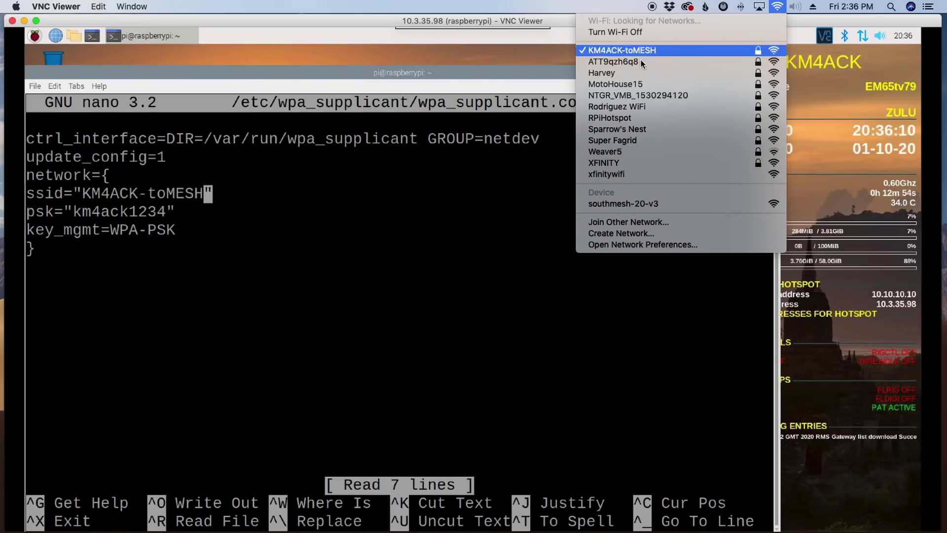
click(241, 200)
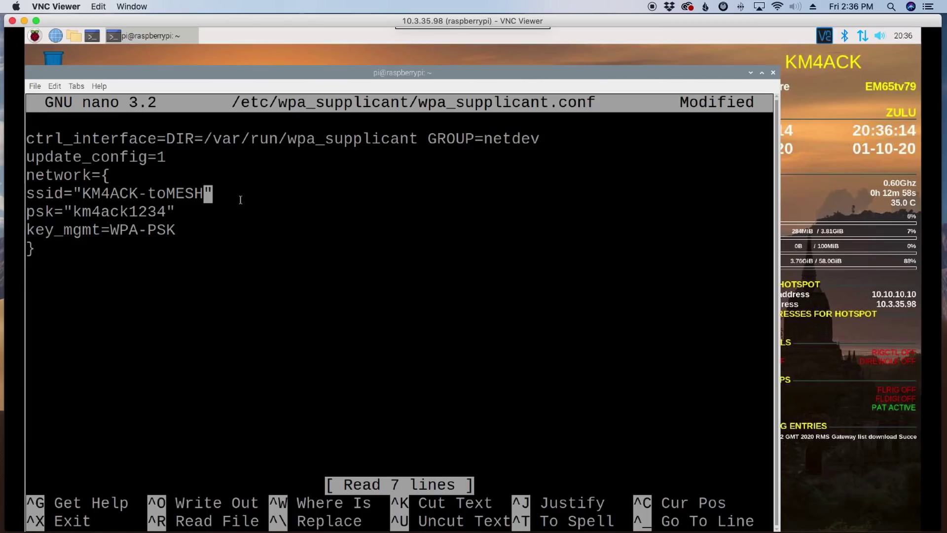
key(ctrl+x)
key(y)
key(Return)
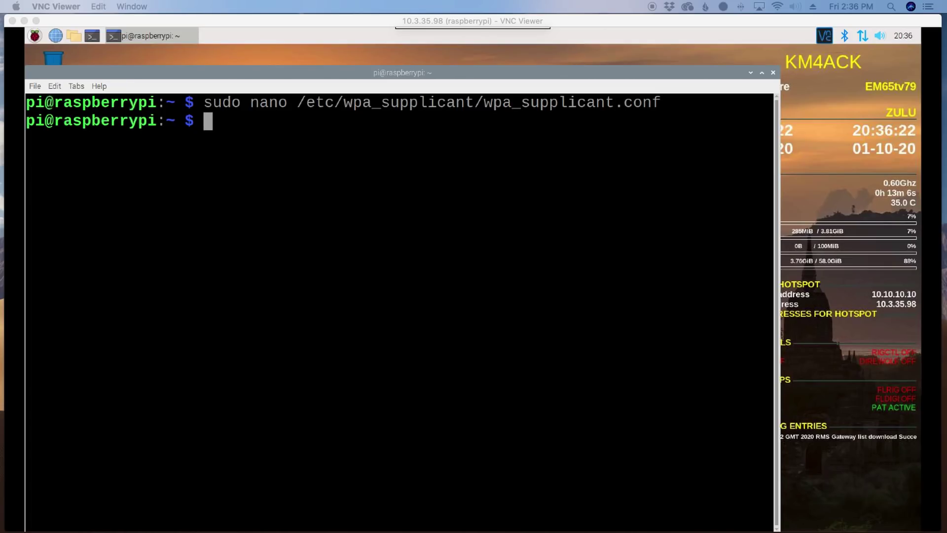
Step: Paste and run 'sudo /usr/bin/autohotspotN', then check the Wi-Fi tray connection status
right_click(225, 126)
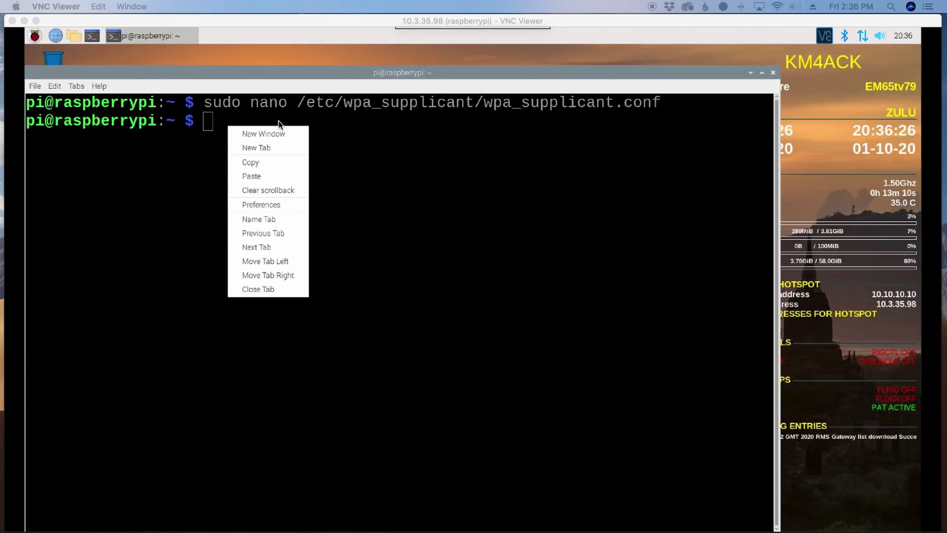
click(290, 176)
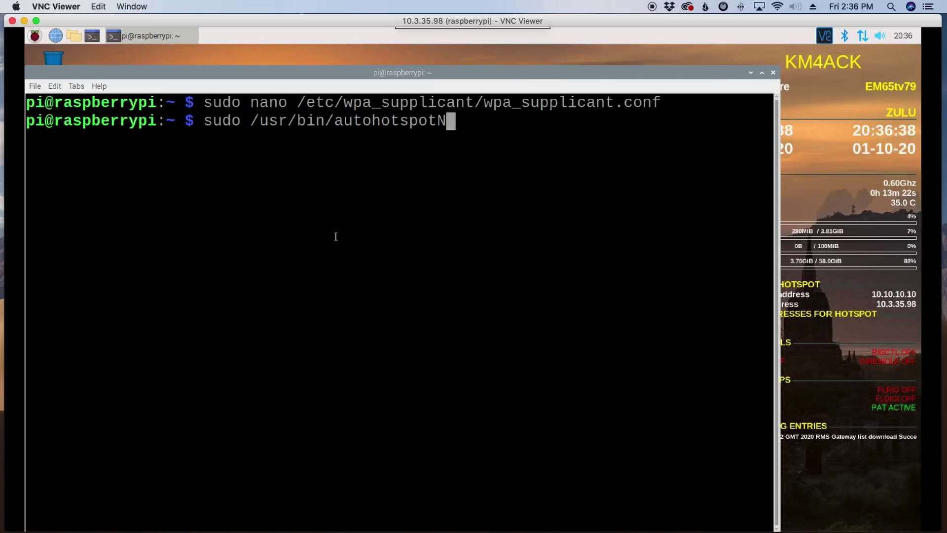
key(Return)
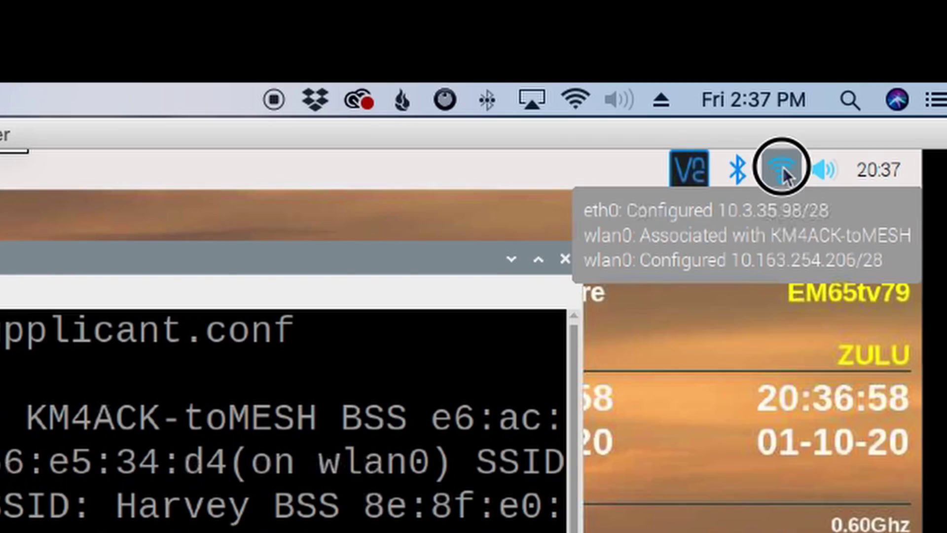
click(782, 168)
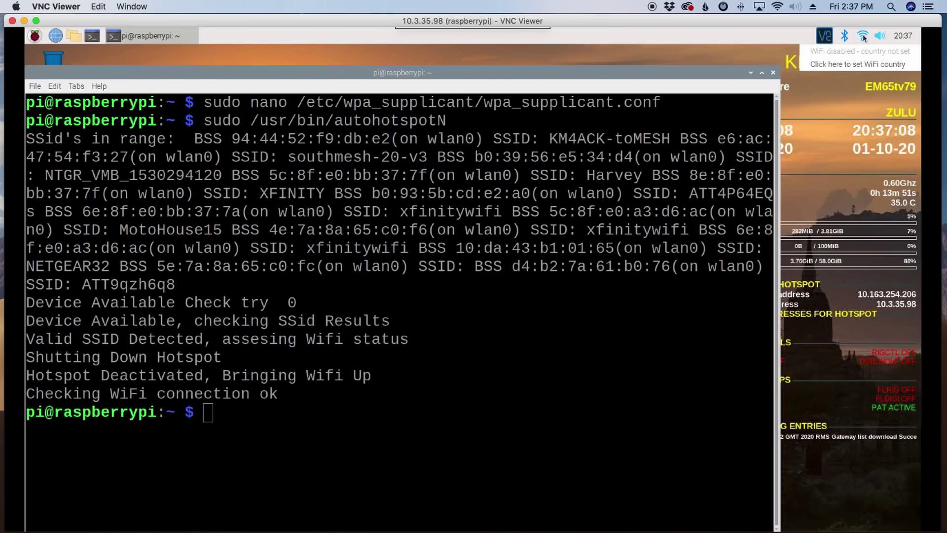
Step: Set the Pi's WiFi country to US United States
click(858, 65)
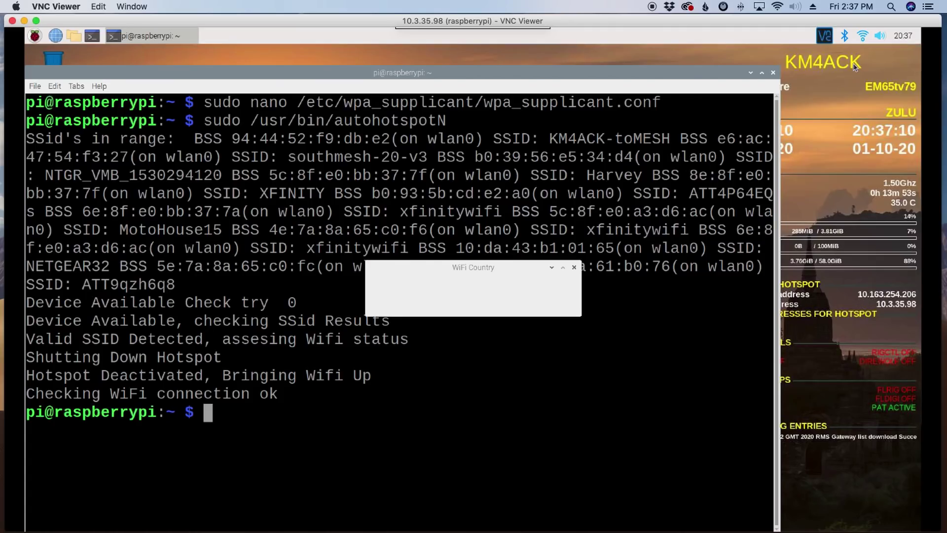
click(470, 284)
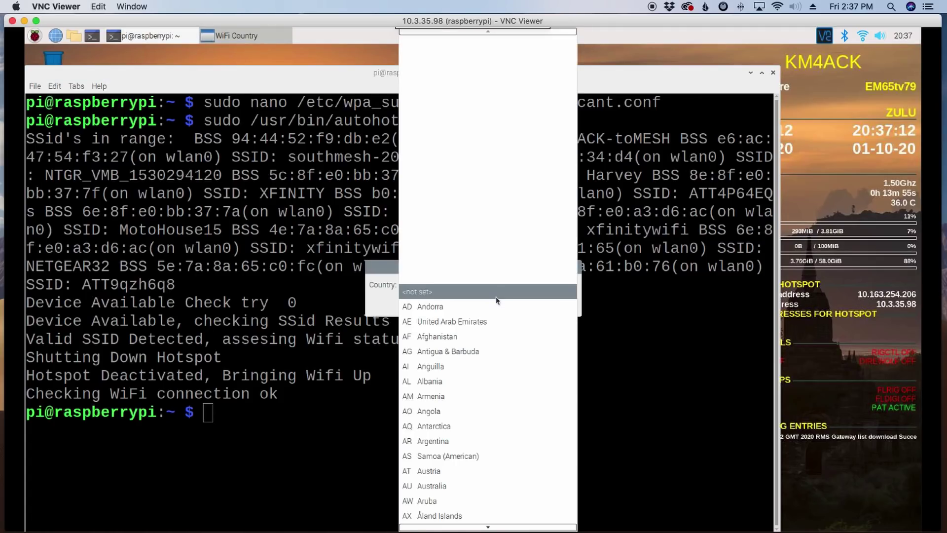
scroll(497, 300, down, 15)
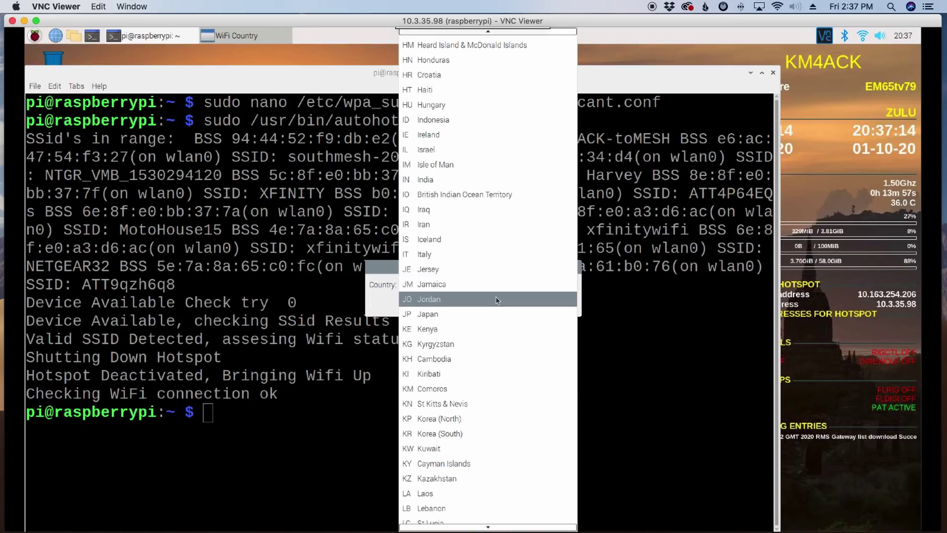
scroll(496, 299, down, 20)
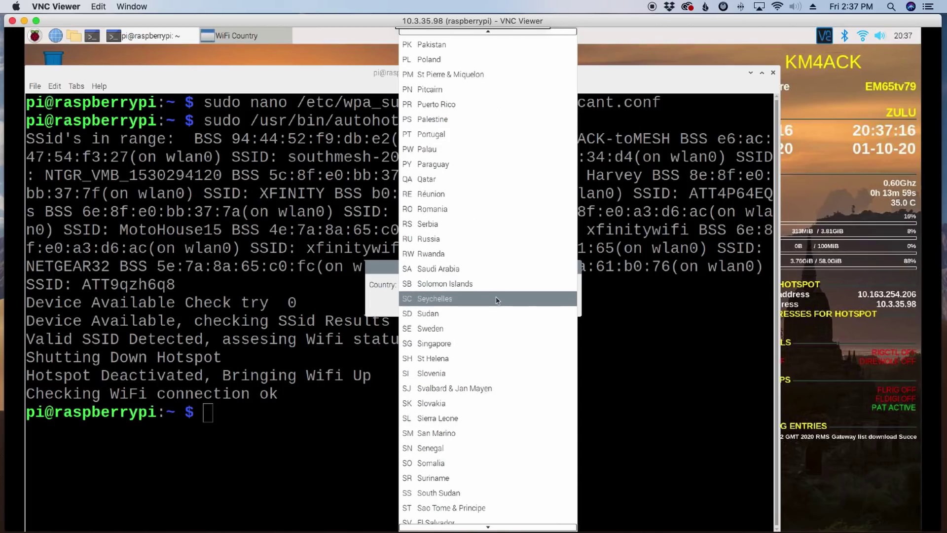
scroll(496, 300, down, 9)
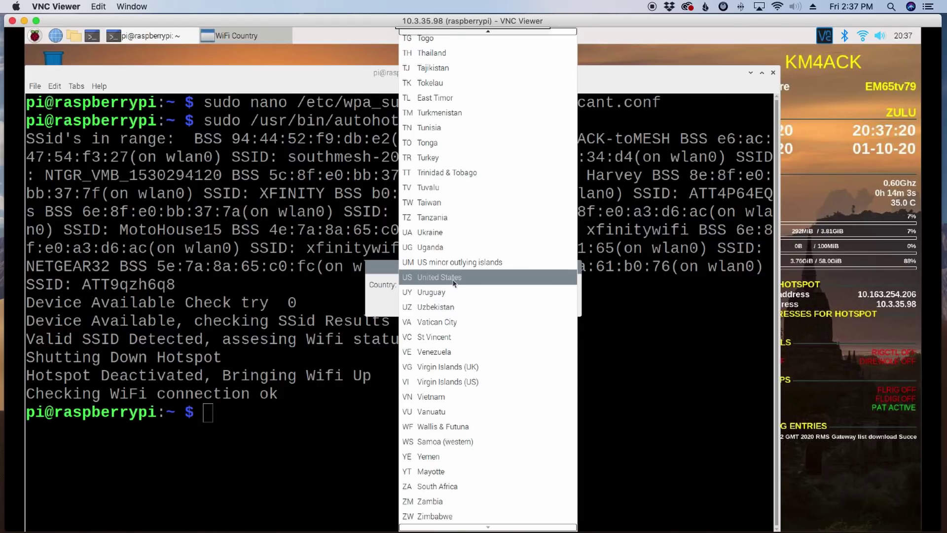
click(553, 281)
click(558, 304)
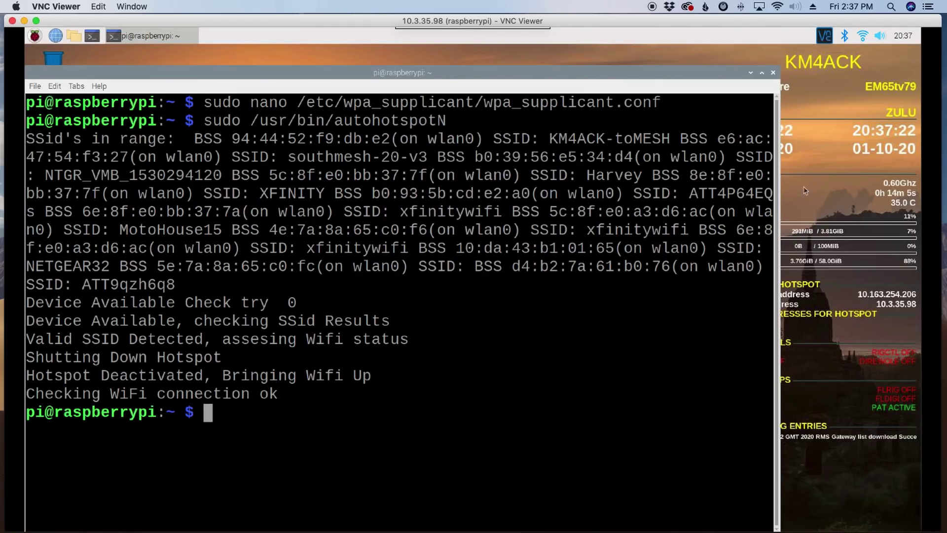
Step: Check that toMESH is the connected network and close the terminal window
click(864, 35)
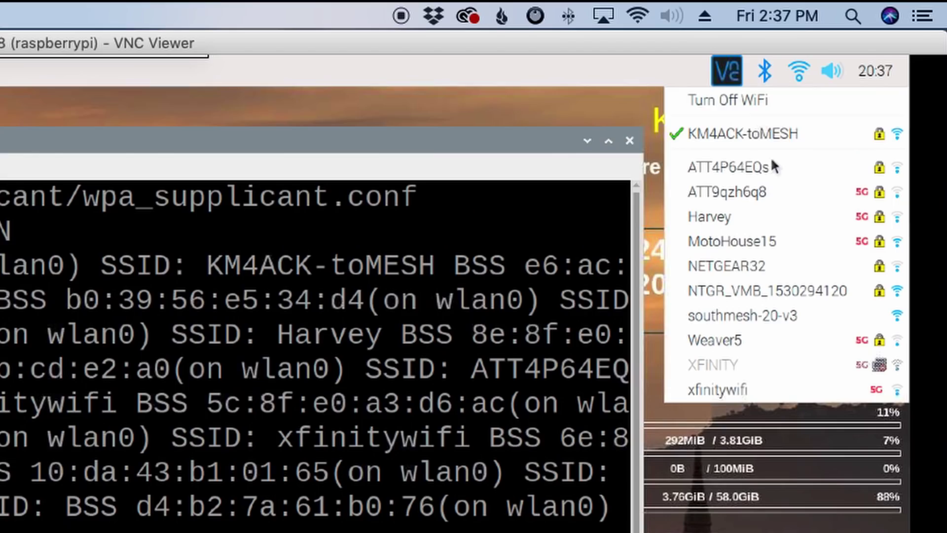
click(450, 140)
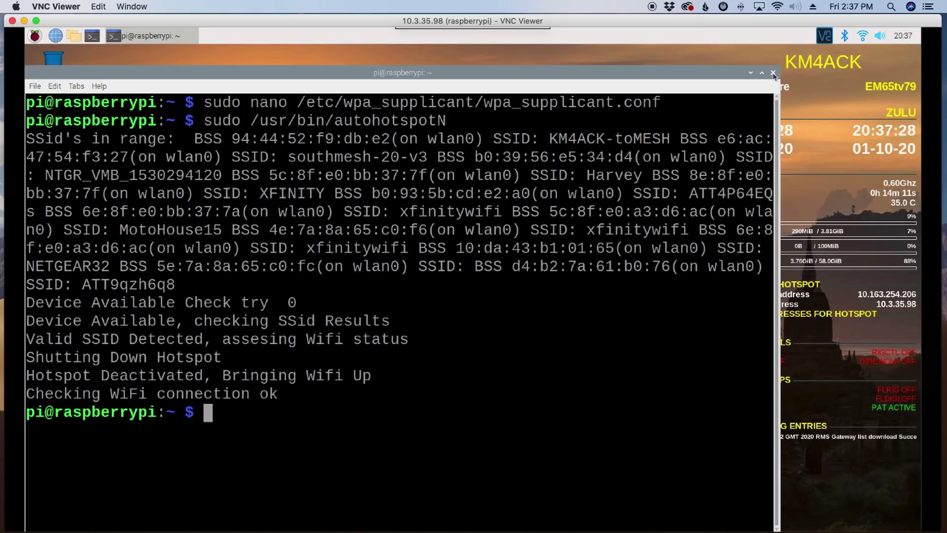
click(773, 73)
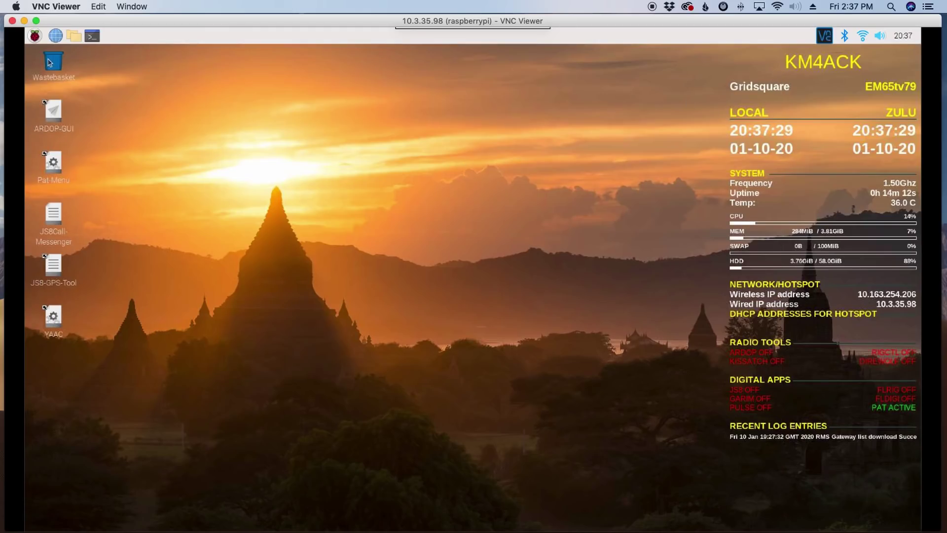
Step: Launch Flrig from the Hamradio menu and move its window to the upper right
click(34, 35)
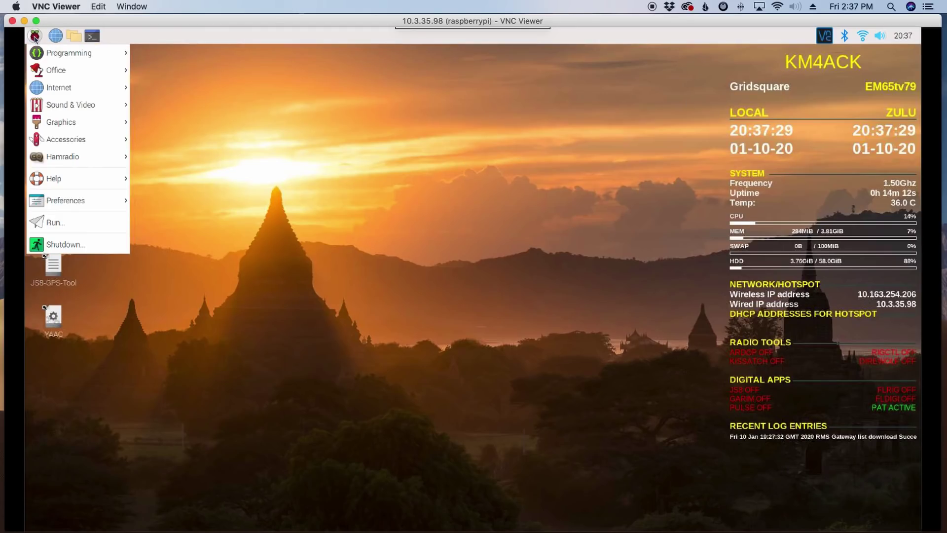
mouse_move(101, 153)
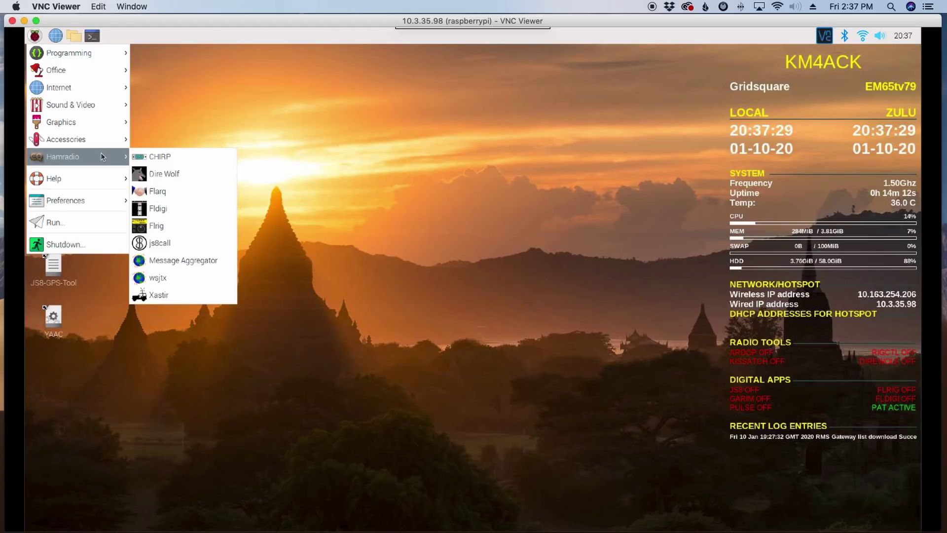
click(159, 225)
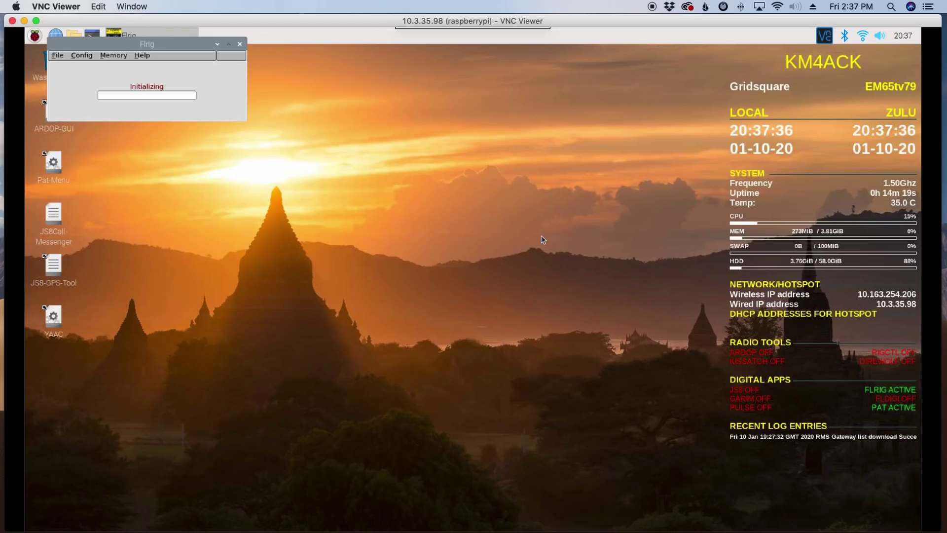
drag(173, 46, 621, 61)
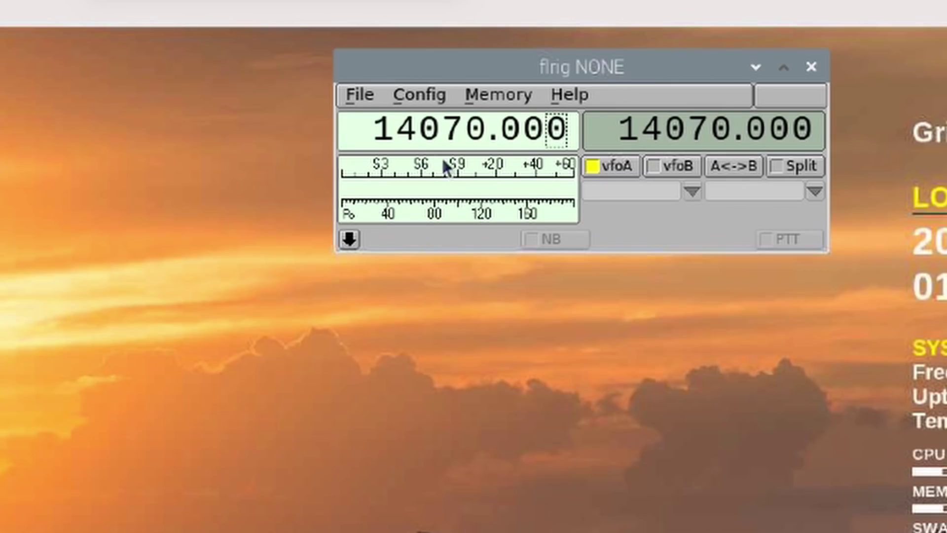
click(535, 72)
Step: In flrig's transceiver setup, choose FT-857D on the USB serial port, initialise, and close
mouse_move(433, 123)
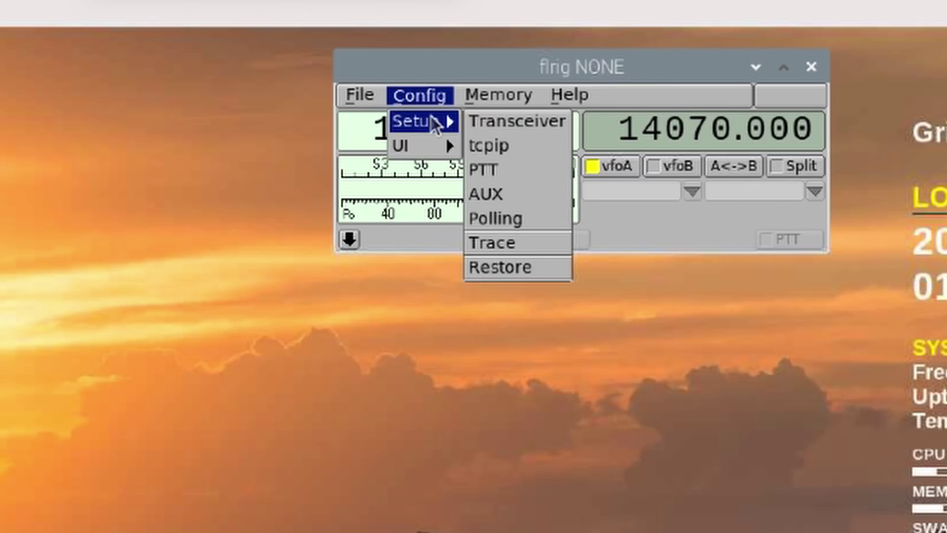
click(496, 129)
drag(10, 485, 504, 180)
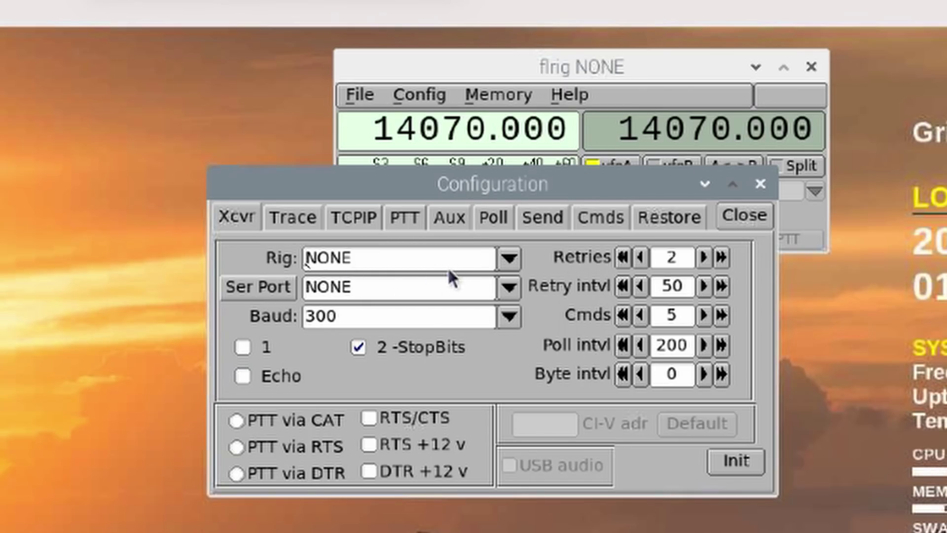
click(509, 257)
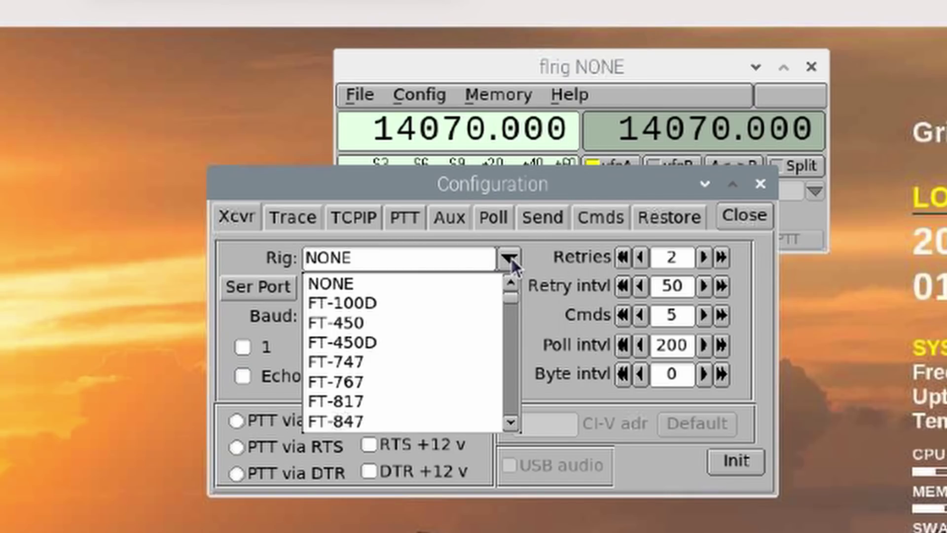
click(511, 422)
click(511, 423)
click(341, 401)
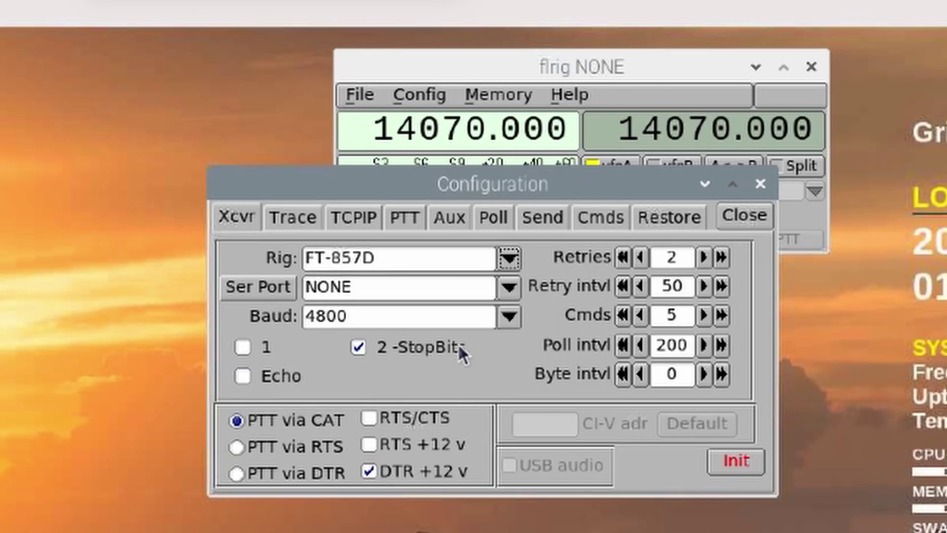
click(508, 288)
click(422, 331)
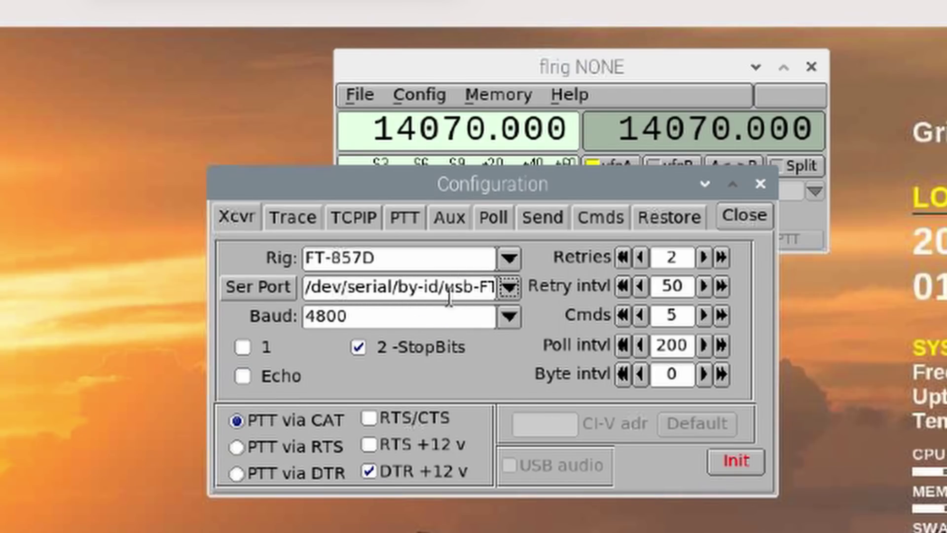
click(735, 462)
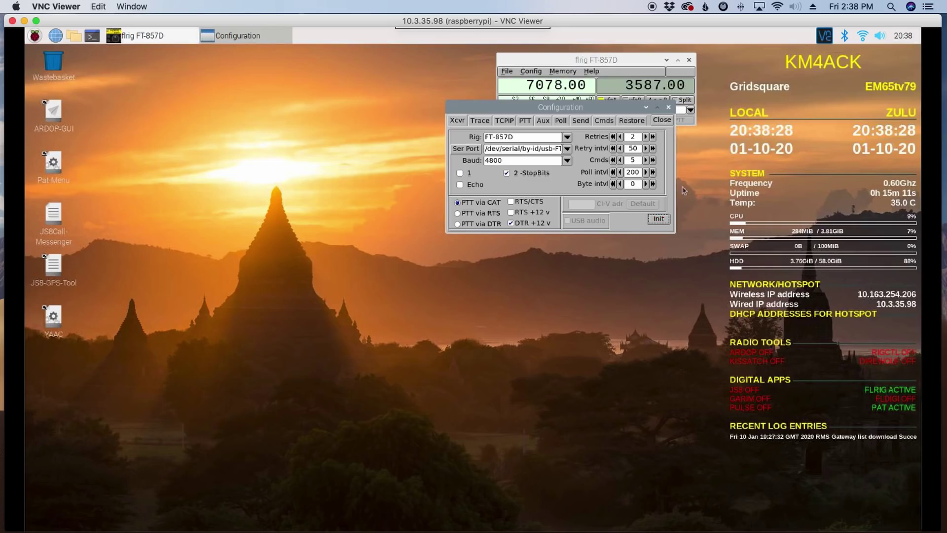
click(663, 121)
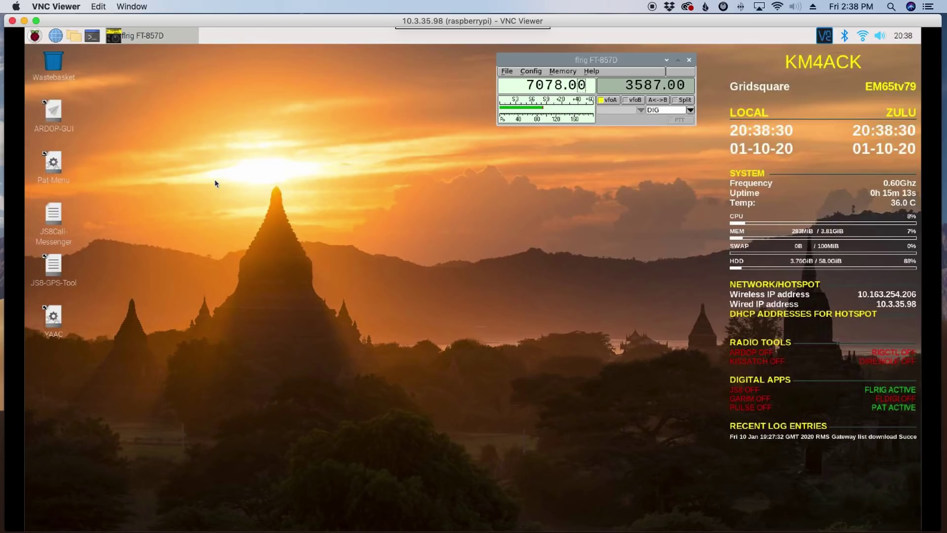
Step: Open /home/pi/patmenu in the file manager and bring up the config file's actions
click(79, 39)
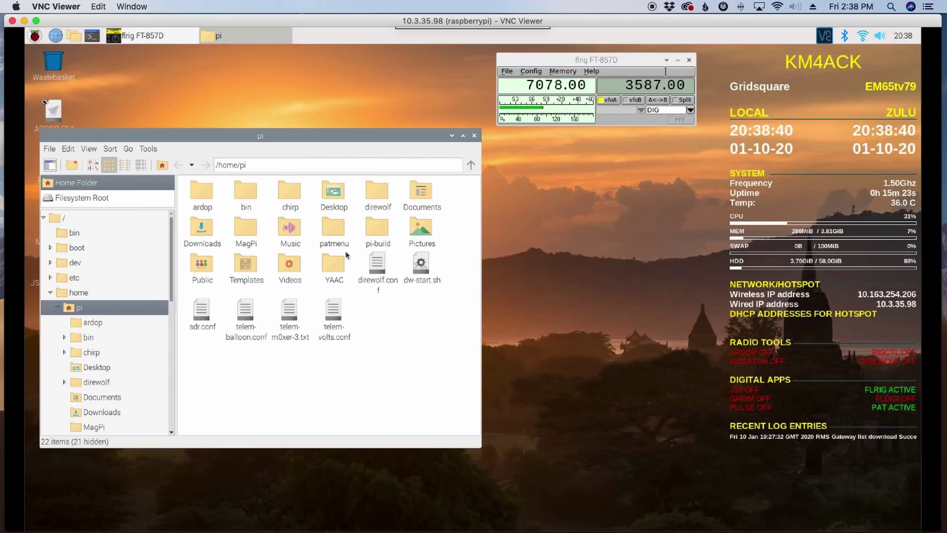
drag(262, 141, 406, 124)
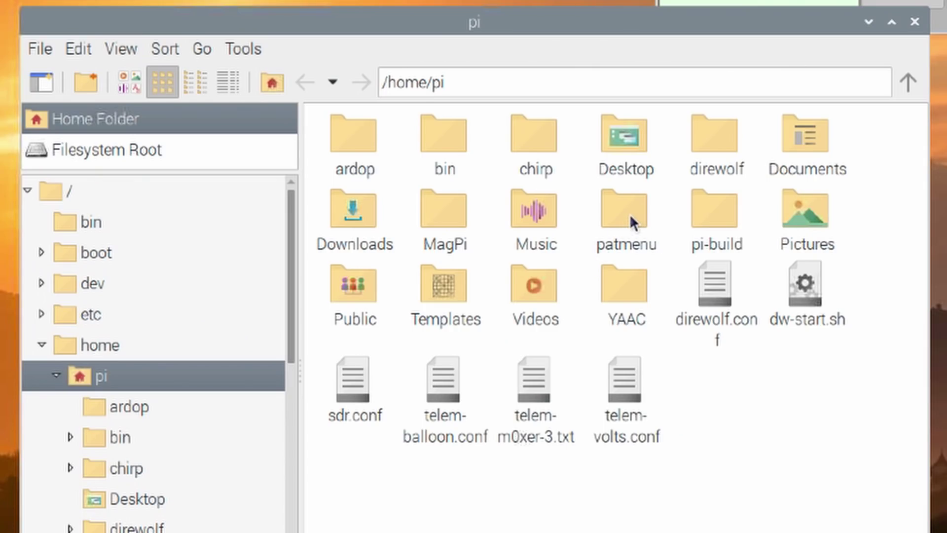
double_click(630, 214)
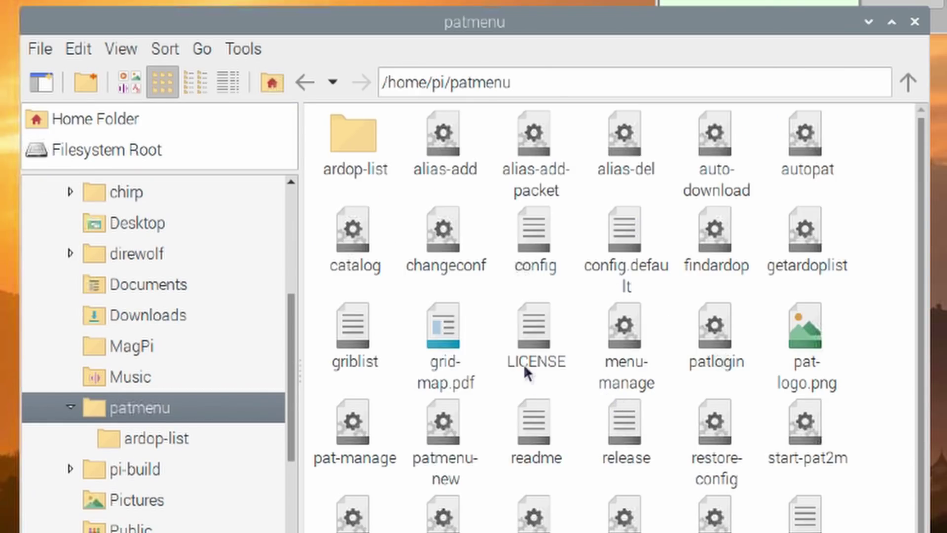
right_click(536, 243)
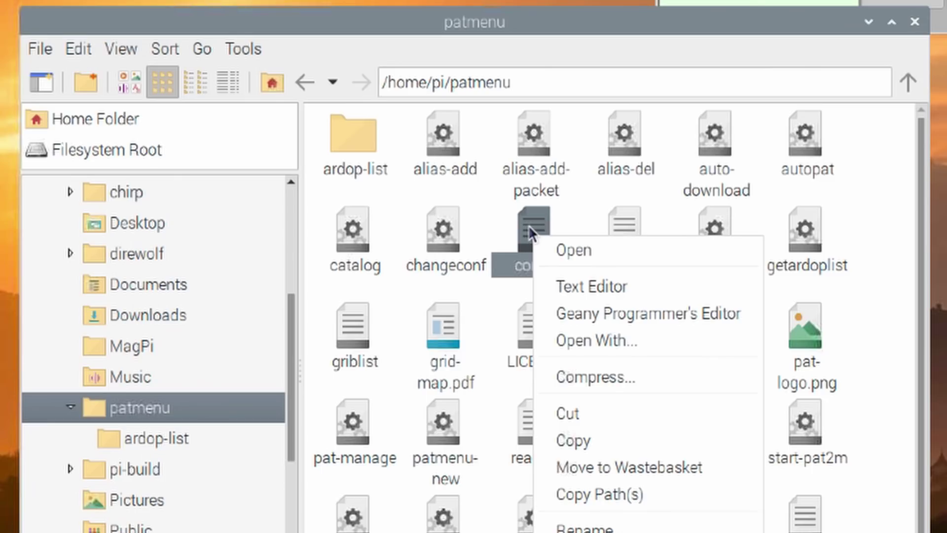
Step: Open config in Mousepad, replace N0CALL with the operator's call sign, and select the RIG line end
click(579, 285)
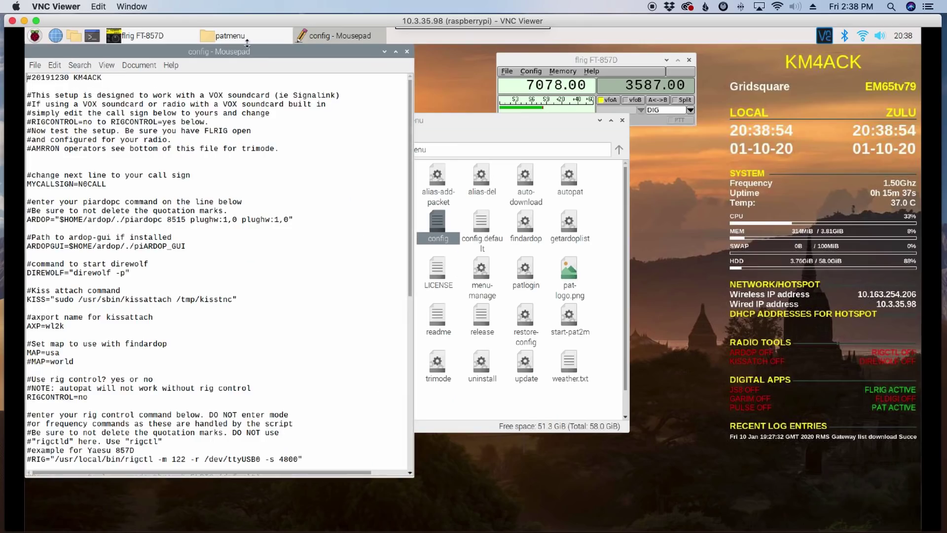
drag(252, 51, 443, 49)
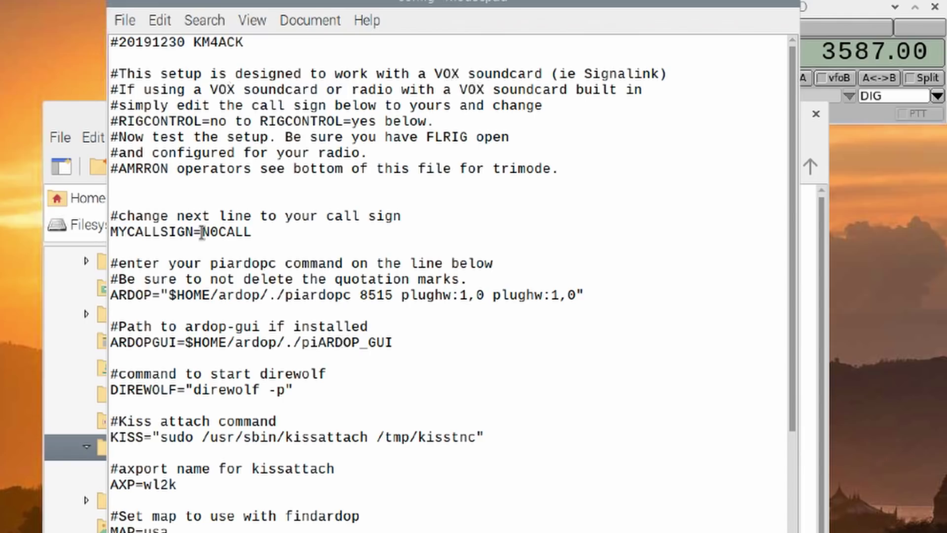
drag(202, 232, 277, 230)
text(KM4ACK)
scroll(449, 281, down, 6)
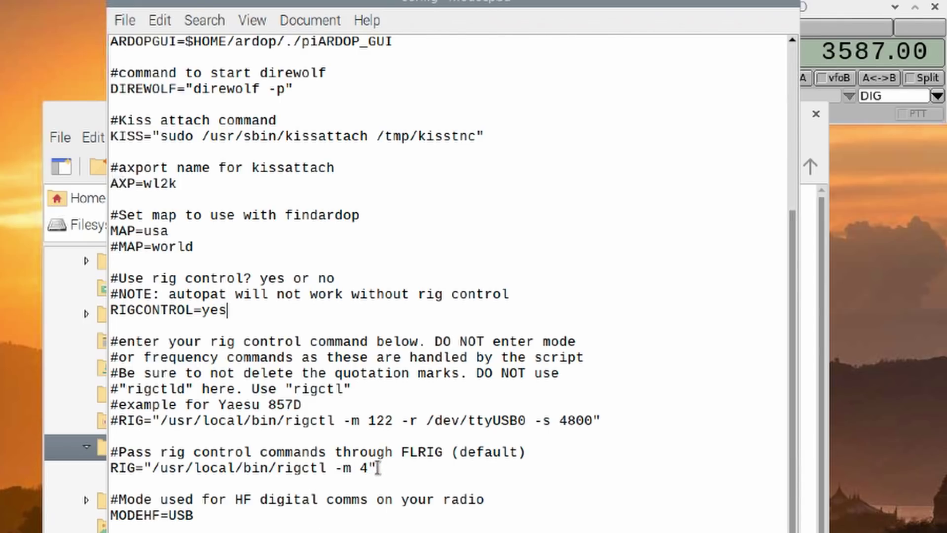
drag(378, 468, 112, 468)
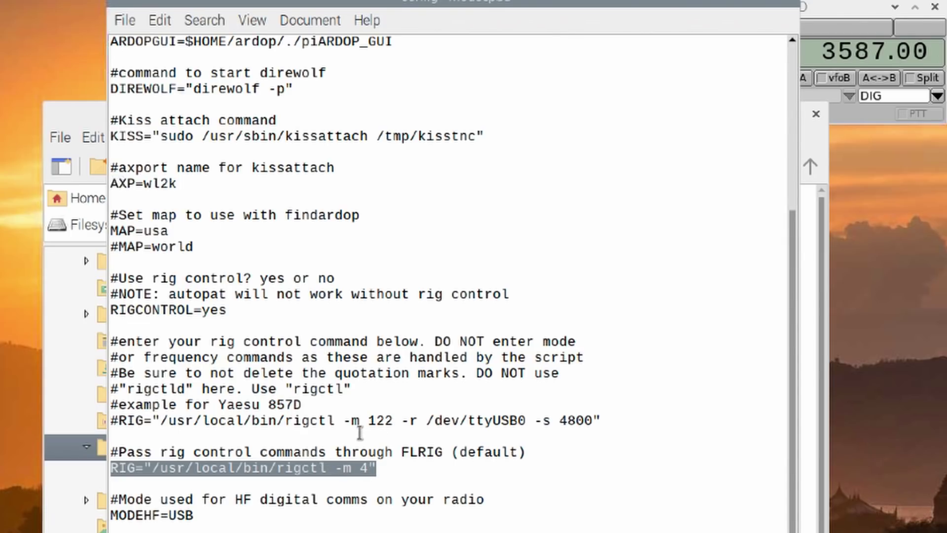
Step: Review the RIG and RIGCONTROL lines, then change MODE2M from FM to PKTFM
click(112, 423)
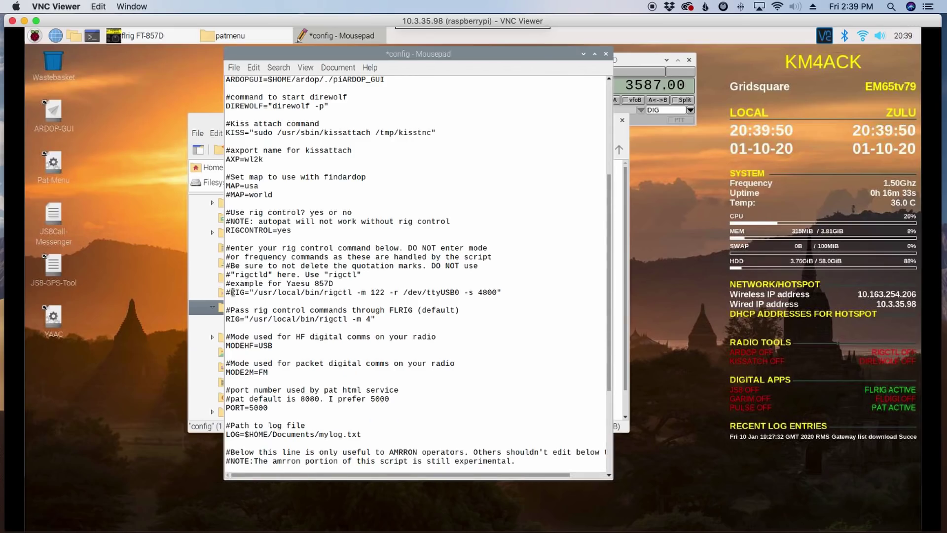
drag(232, 294, 509, 292)
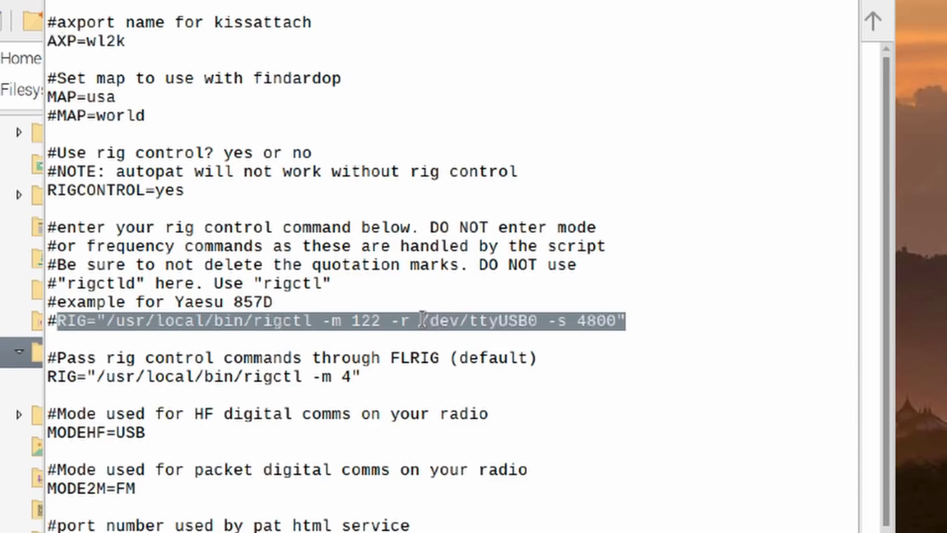
click(398, 392)
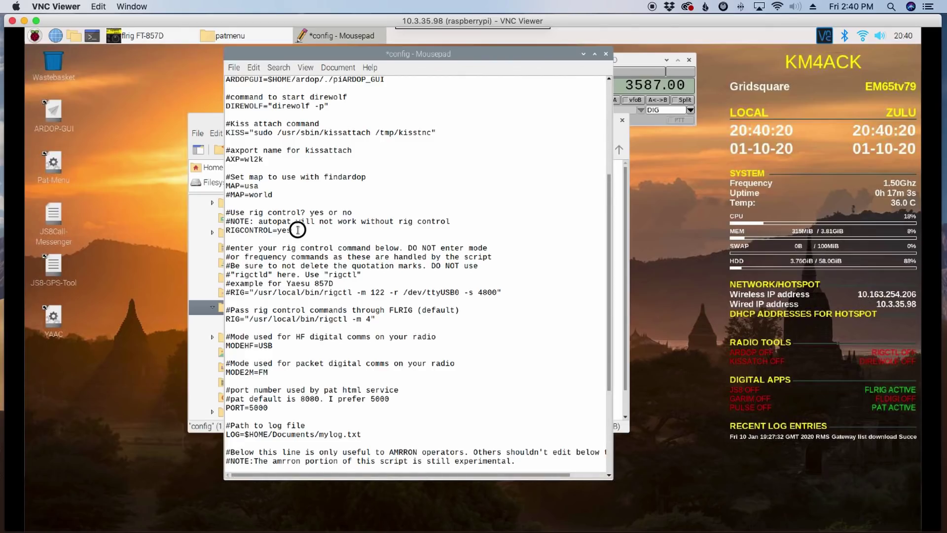
drag(291, 230, 276, 230)
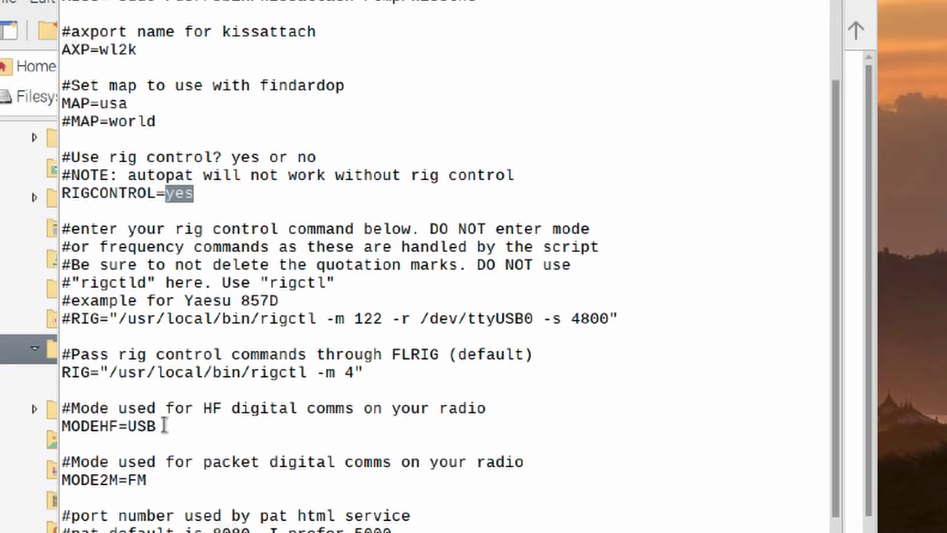
click(274, 345)
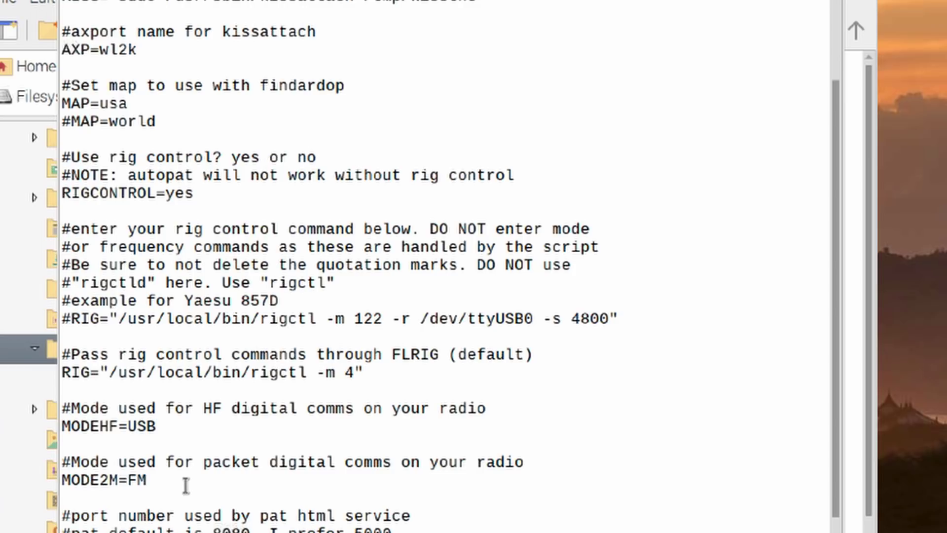
click(128, 480)
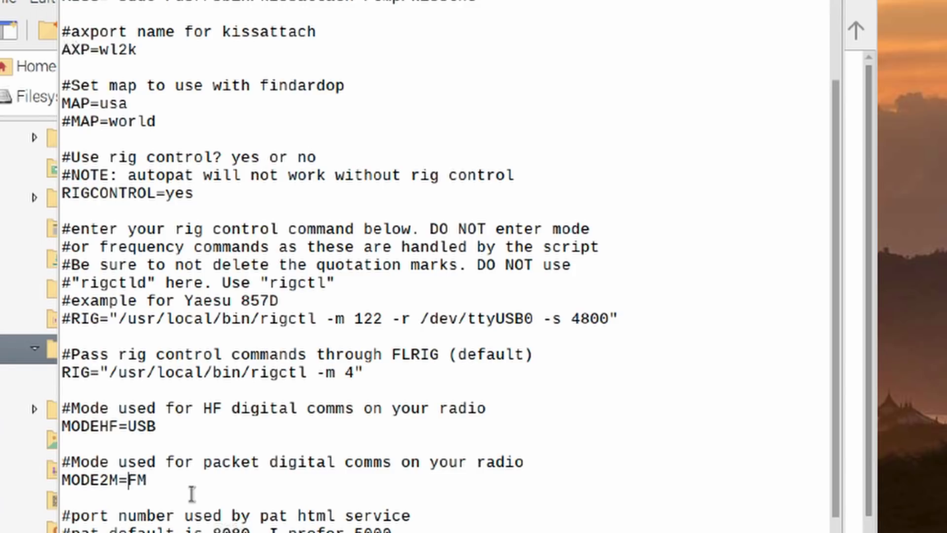
text(PKT)
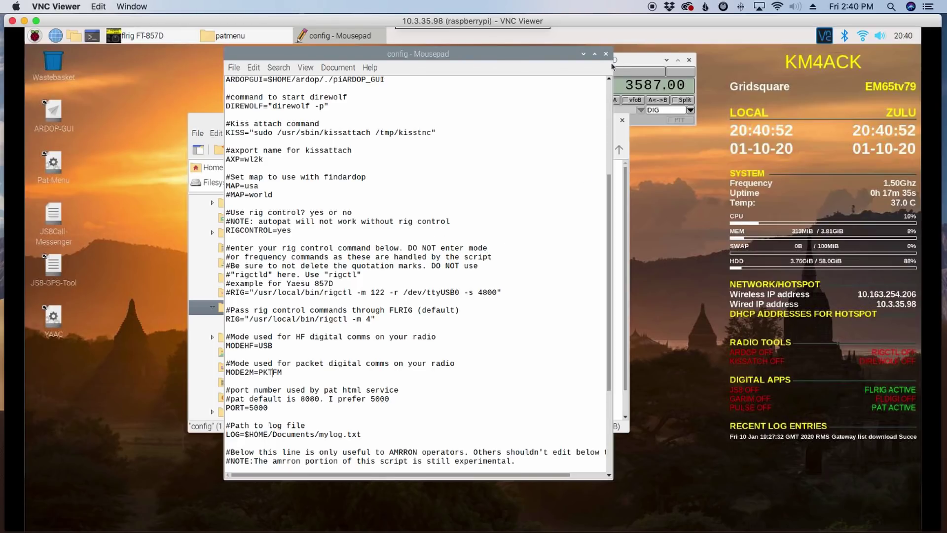
Step: Close the config editor and patmenu file manager, then launch the Pat-Menu desktop script
click(592, 59)
key(ctrl+q)
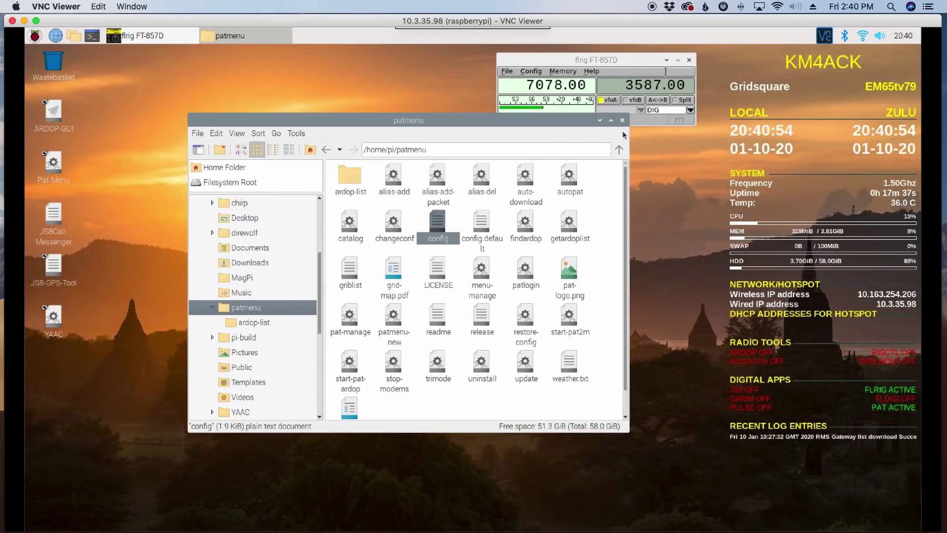
click(623, 121)
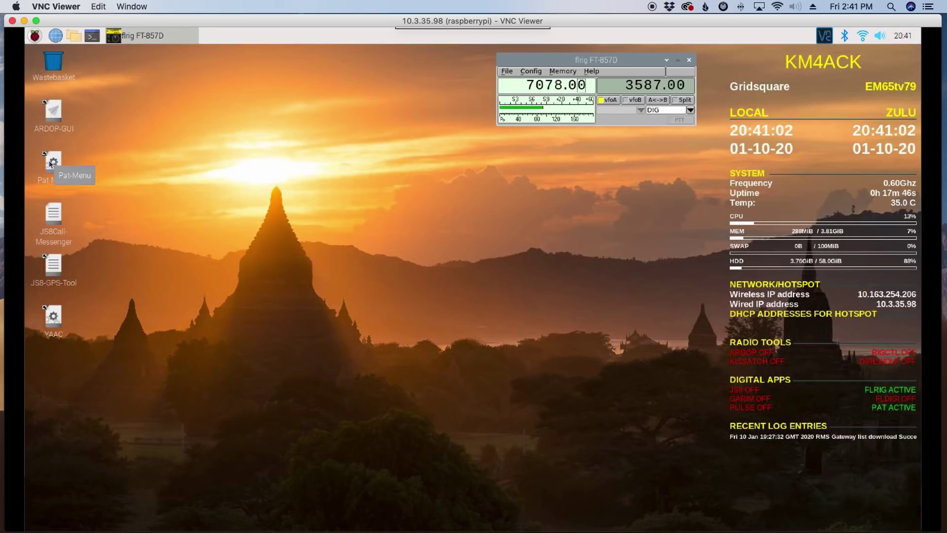
double_click(52, 162)
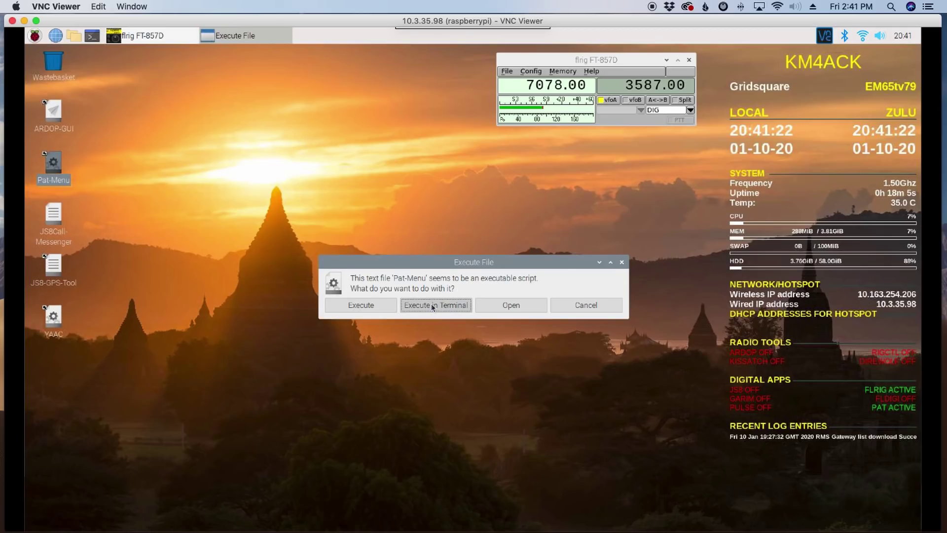
Step: Run Pat Menu in a resized terminal and choose option 2 to start ARDOP
click(432, 306)
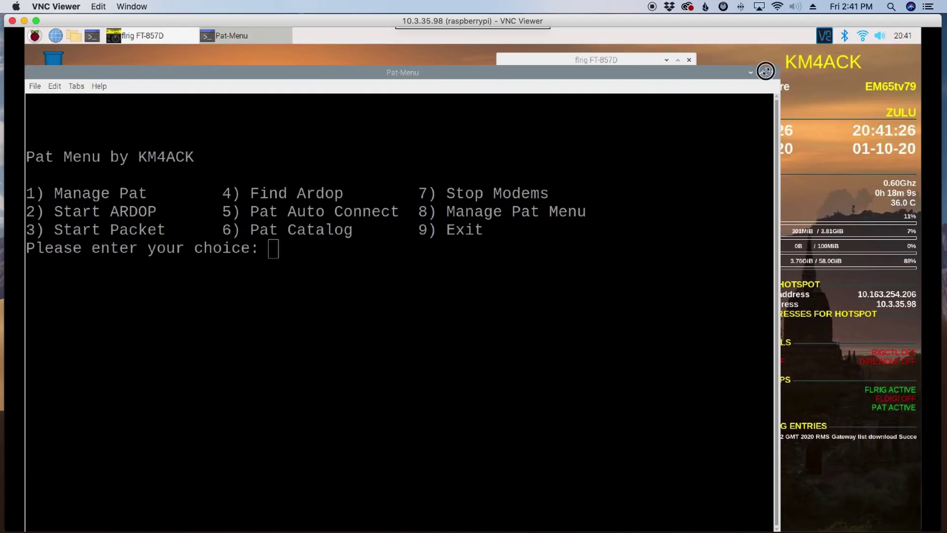
drag(761, 74, 669, 98)
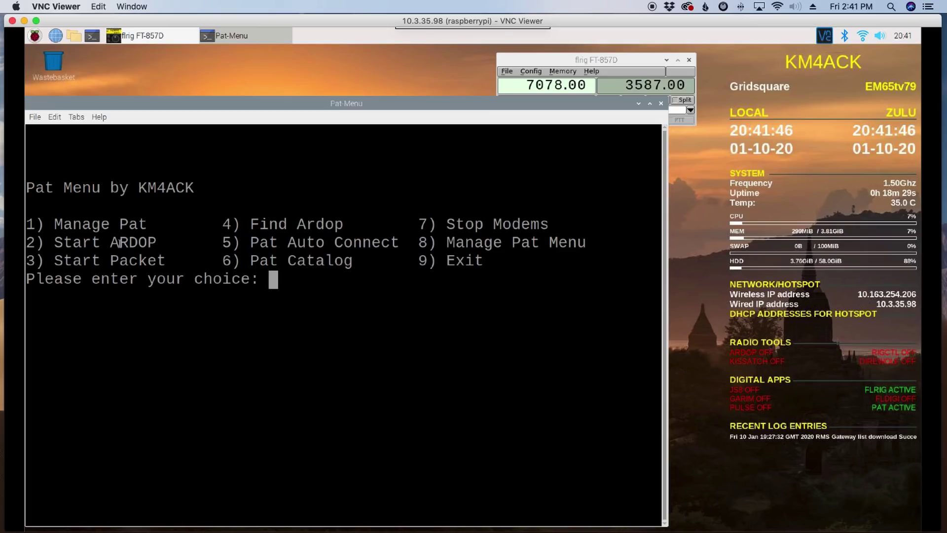
drag(109, 242, 166, 260)
click(114, 259)
click(217, 326)
text(2)
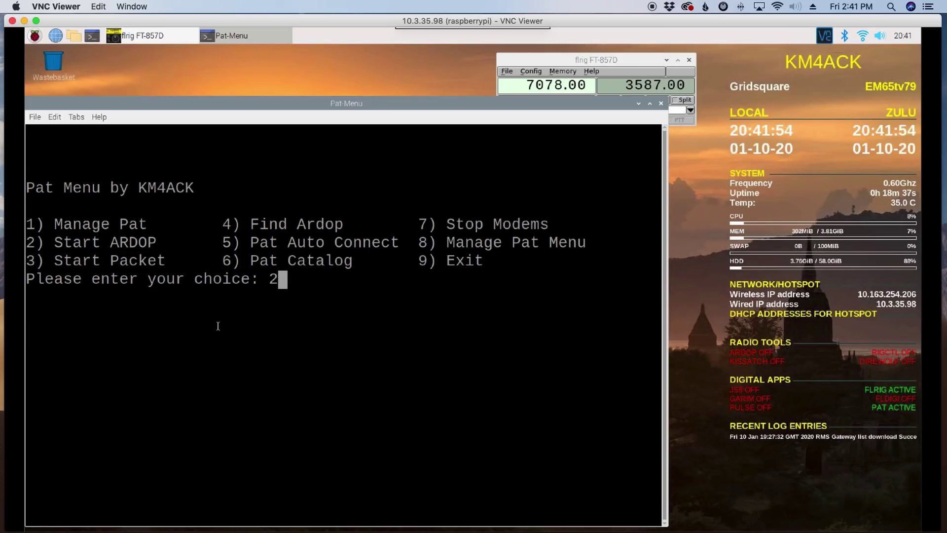
key(Return)
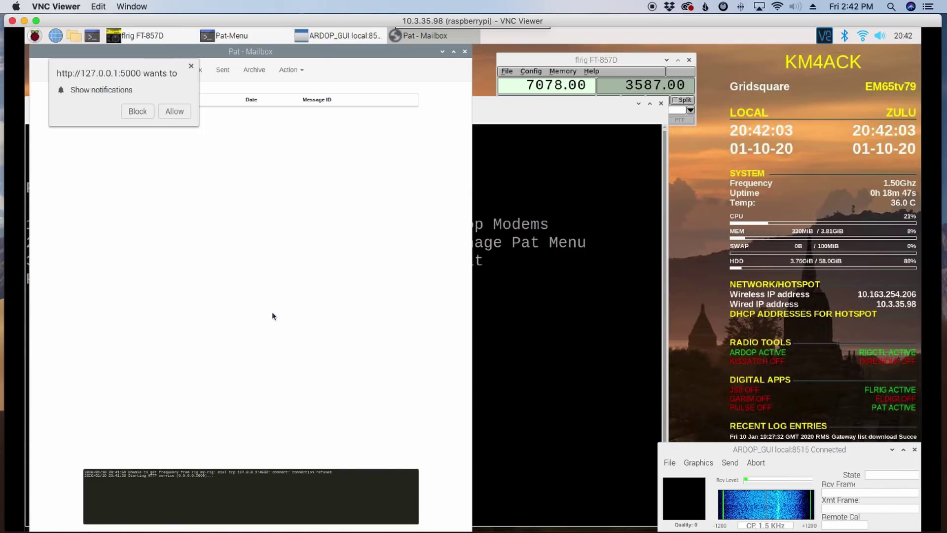
Step: Allow the Pat mailbox page's notifications, then close the Pat Mailbox window
click(175, 111)
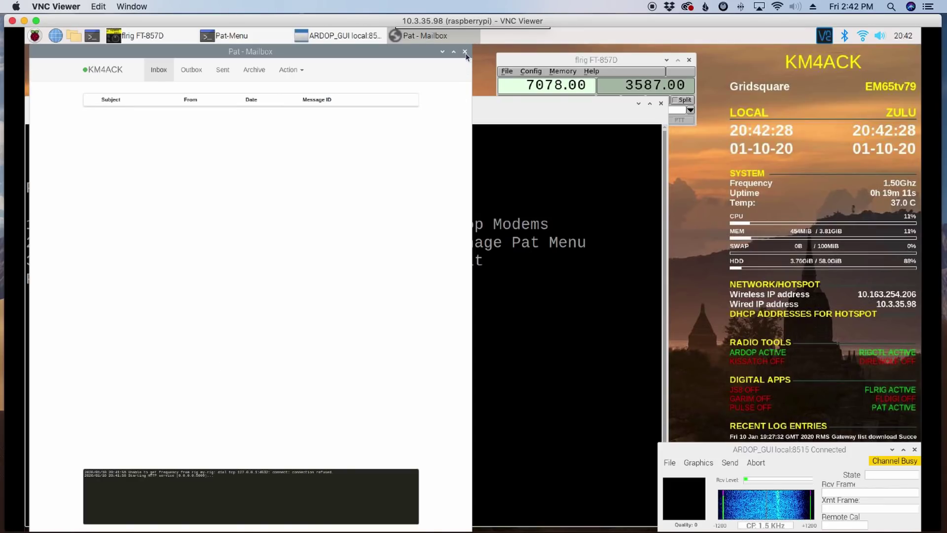
click(465, 51)
click(582, 60)
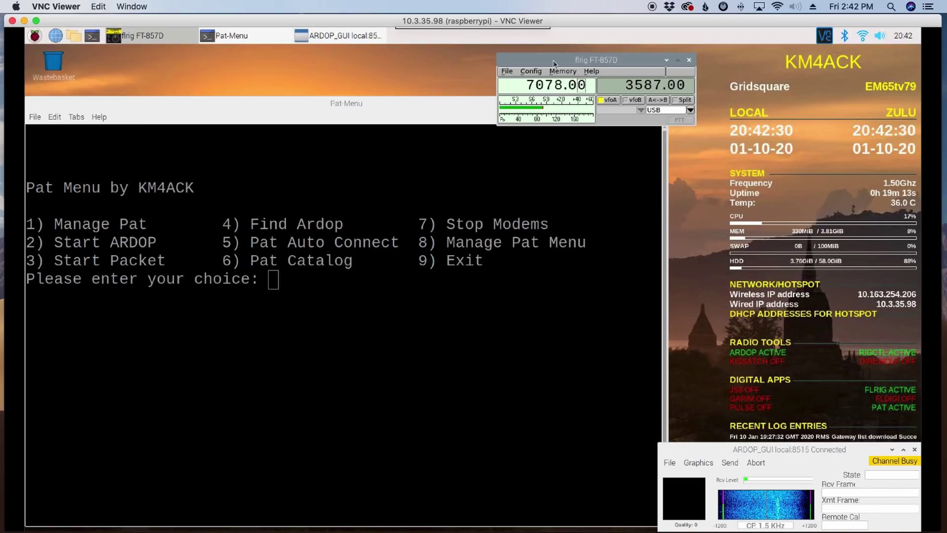
Step: Close flrig, then stop all modems (7) and exit Pat Menu (9)
click(689, 59)
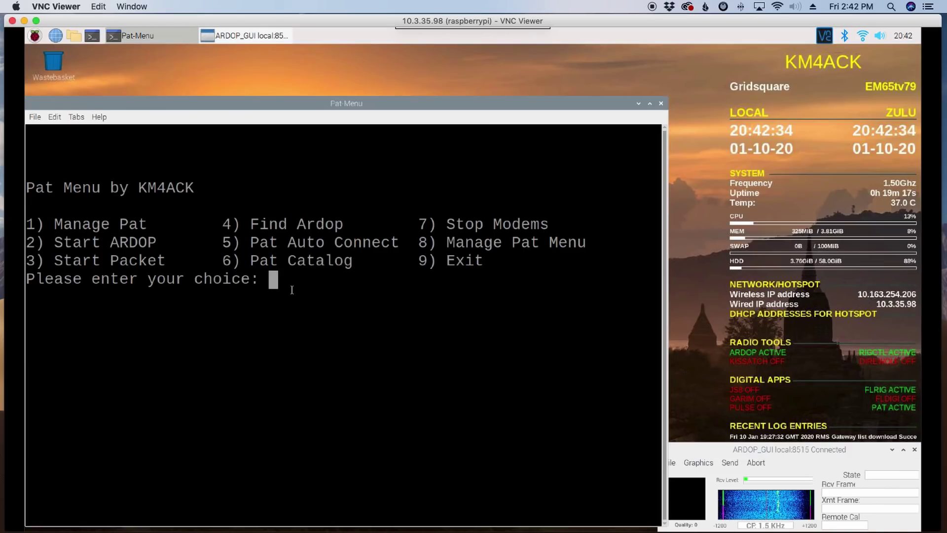
text(7)
key(Return)
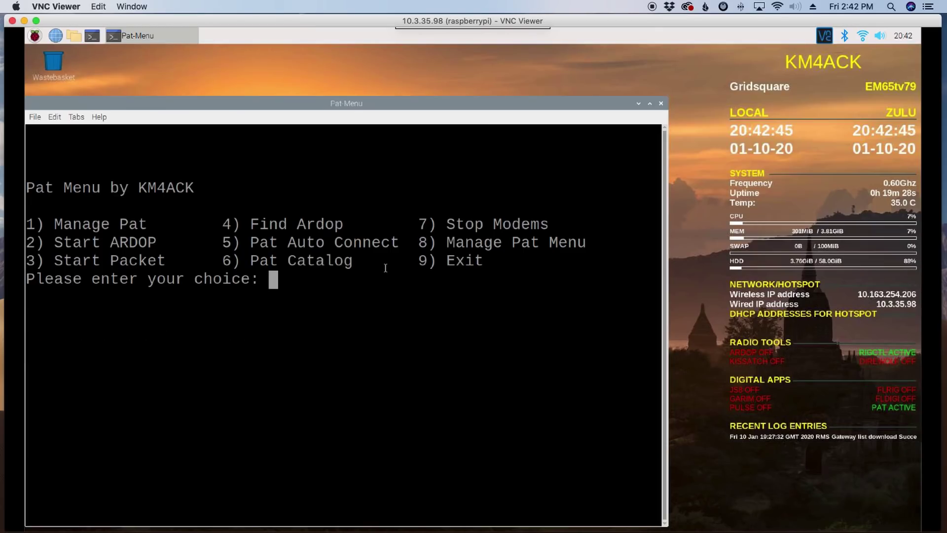
text(9)
key(Return)
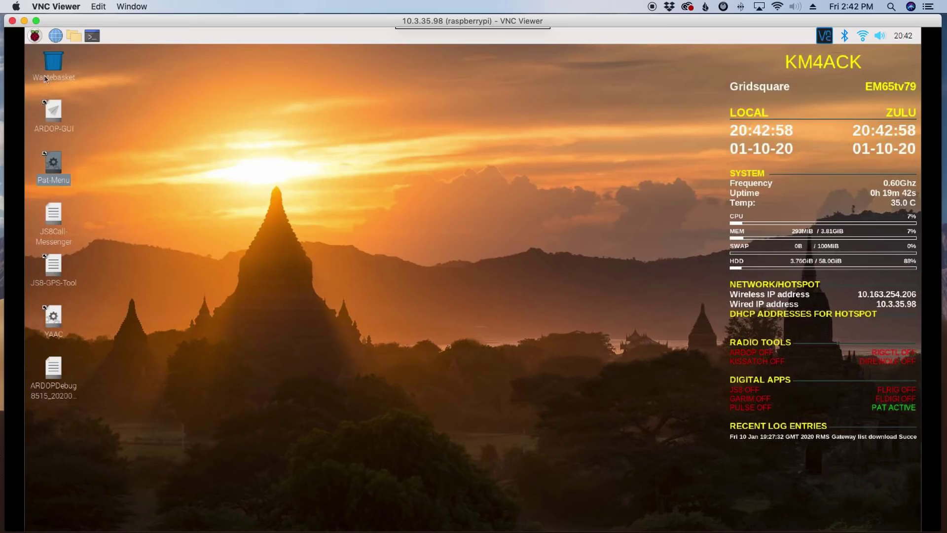
Step: Relaunch flrig from the Hamradio applications menu
click(35, 36)
mouse_move(83, 156)
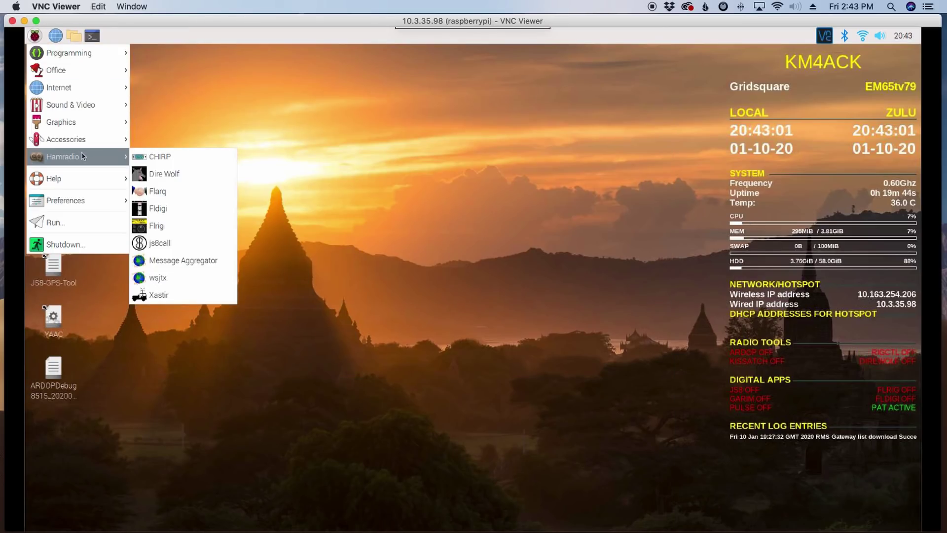
click(158, 227)
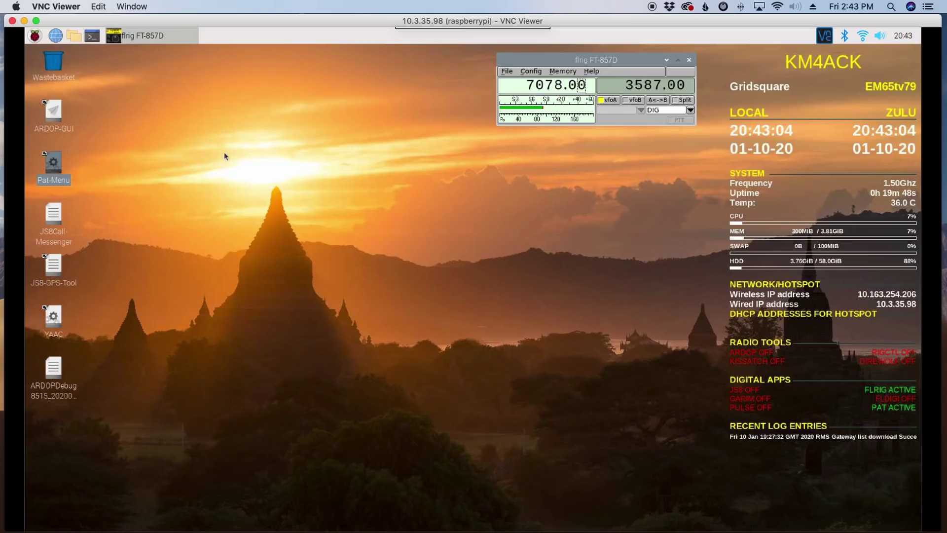
Step: Relaunch the Pat-Menu script in a terminal and choose 2 to start ARDOP again
double_click(54, 163)
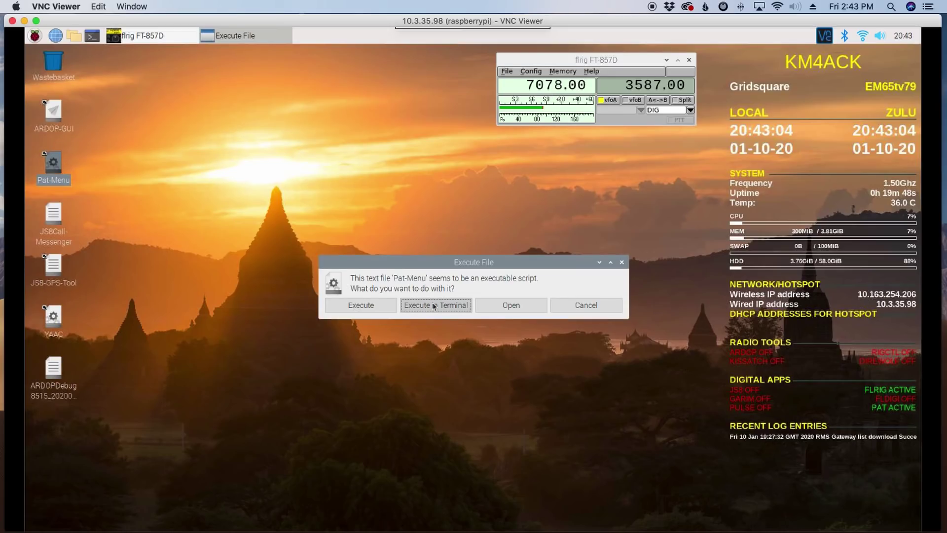
click(433, 303)
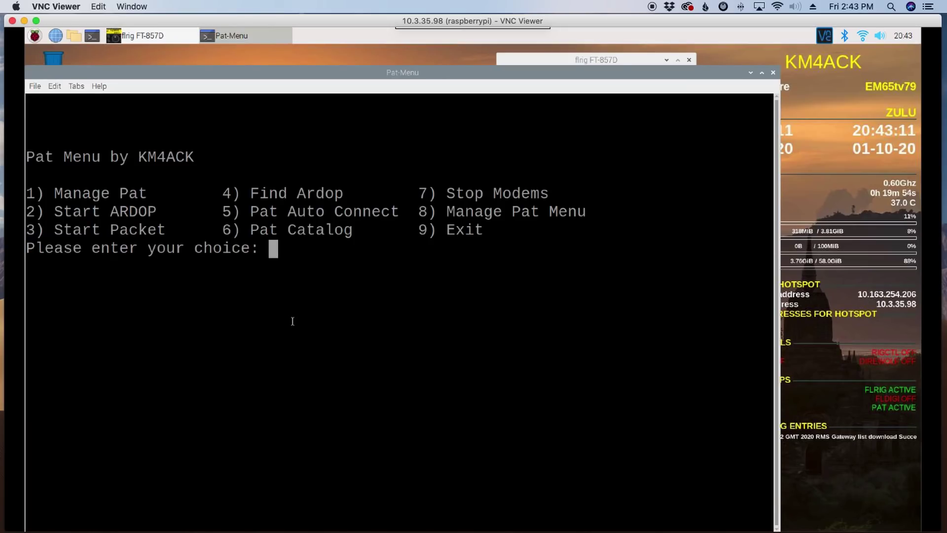
text(2)
key(Return)
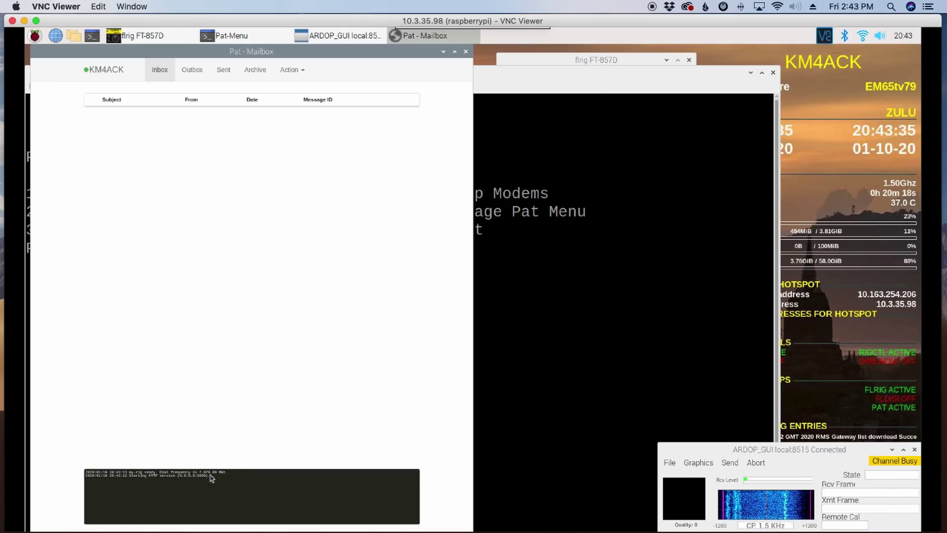
Step: Close the Pat mailbox, stop all modems with 7, and exit Pat Menu with 9
click(467, 51)
text(7)
key(Return)
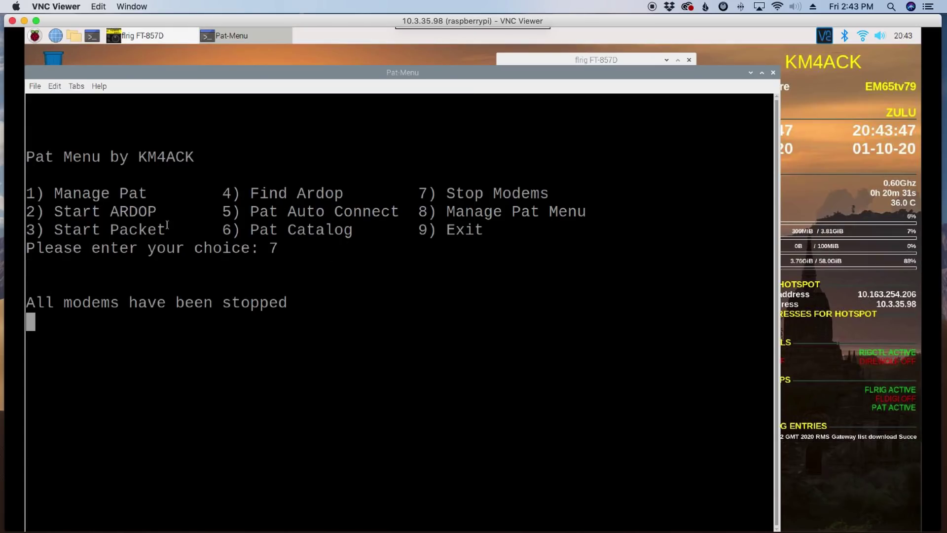
drag(167, 227, 55, 229)
click(365, 279)
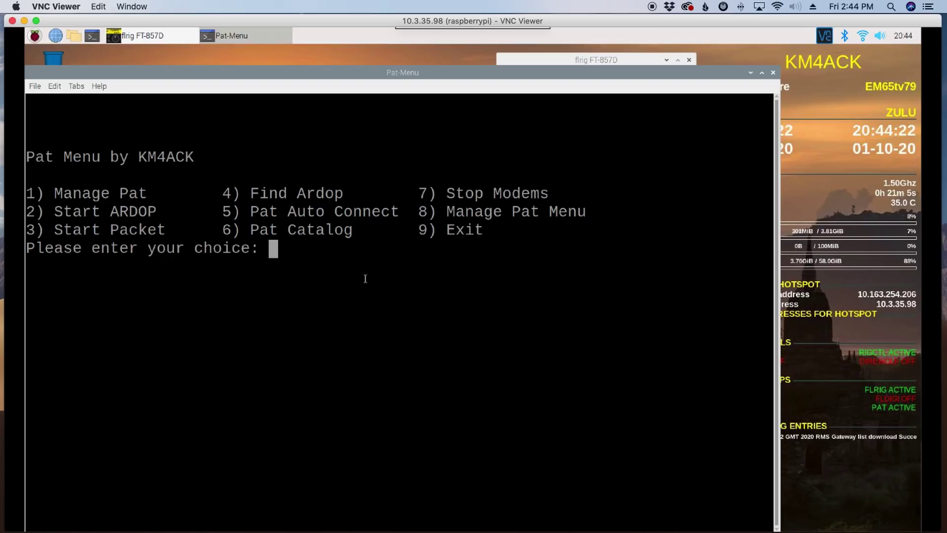
text(9)
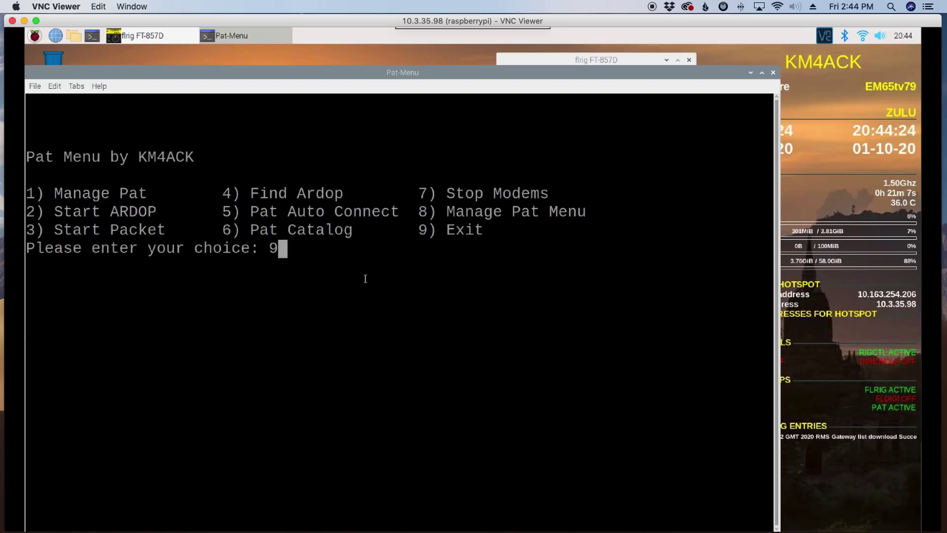
key(Return)
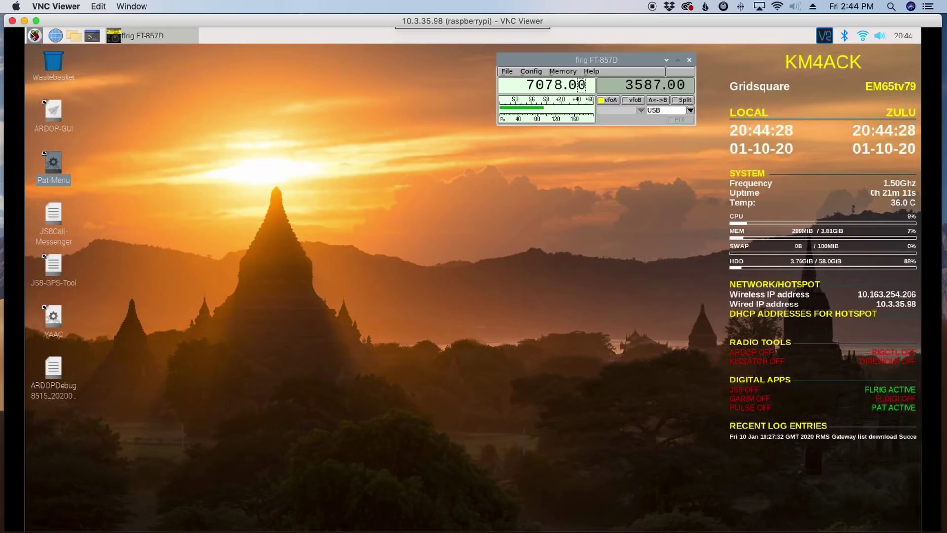
Step: Launch JS8Call from the Hamradio applications menu
click(35, 36)
mouse_move(80, 159)
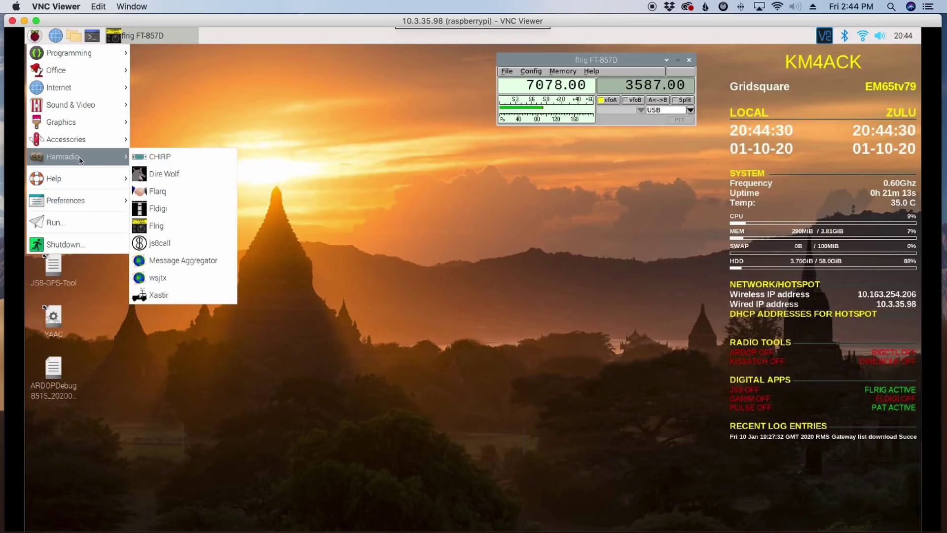
click(165, 244)
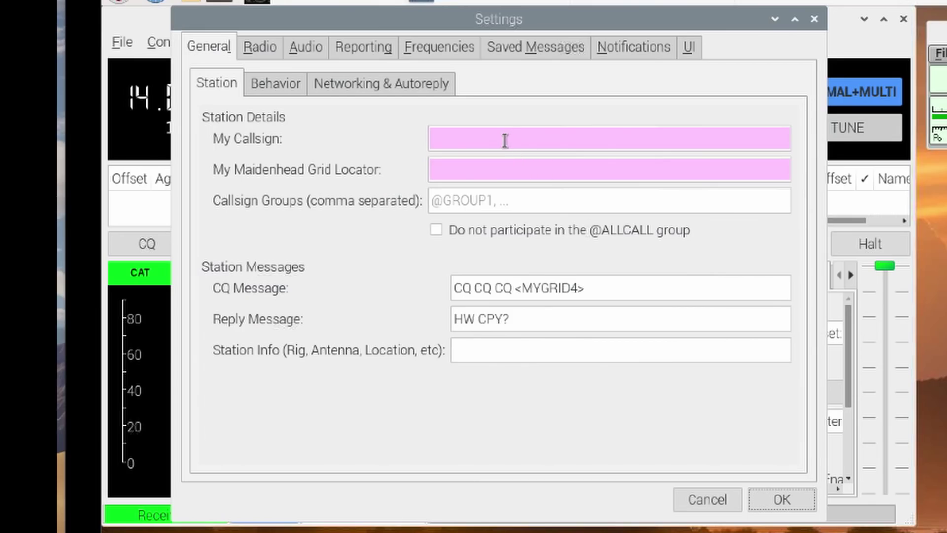
Step: Enter the station callsign and grid locator in JS8Call's General settings
click(505, 140)
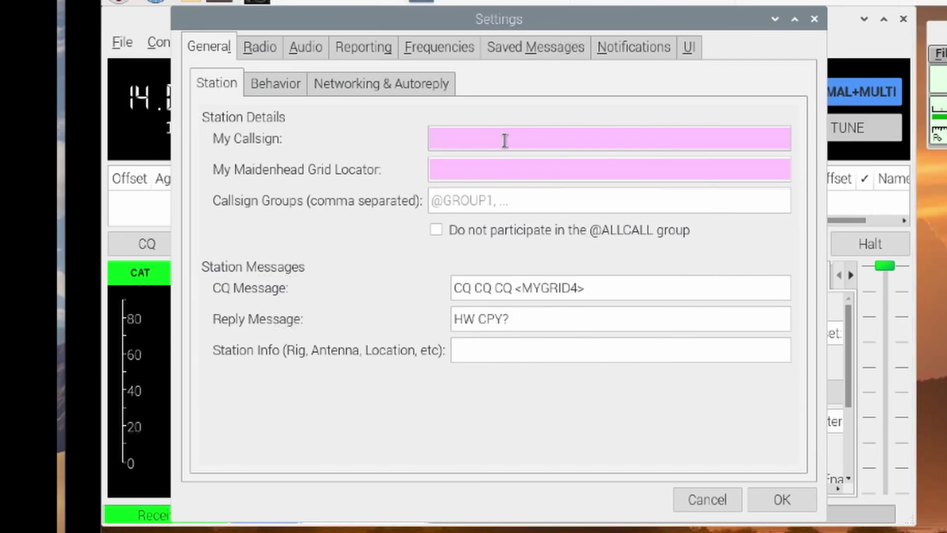
text(KM4ACK)
key(Tab)
text(EM6)
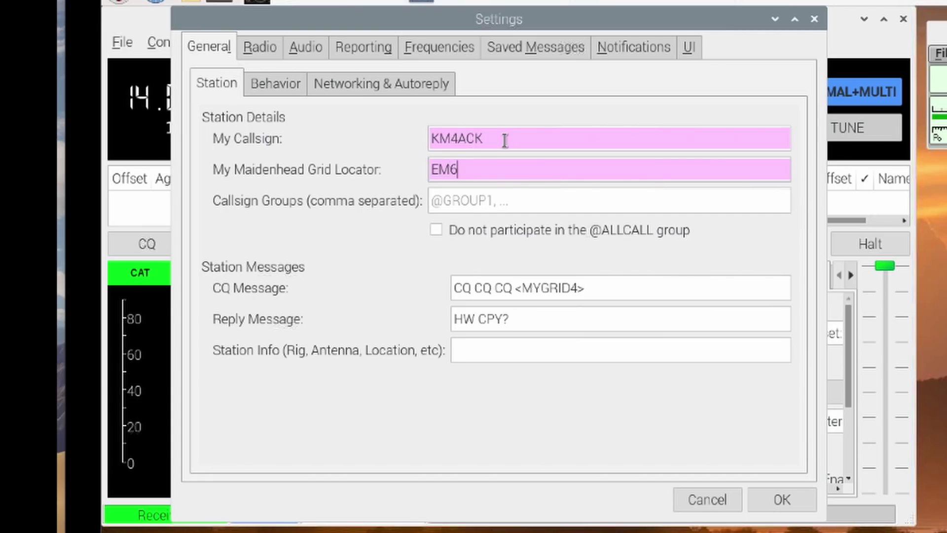
text(5TC)
key(BackSpace)
text(V)
Step: Set the Radio tab's rig to FLRig FLRig
click(260, 48)
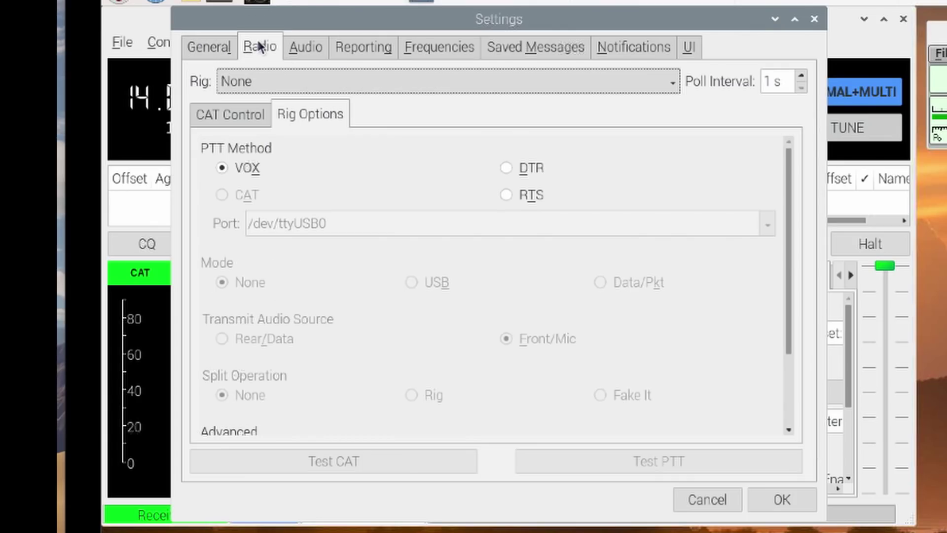
click(247, 79)
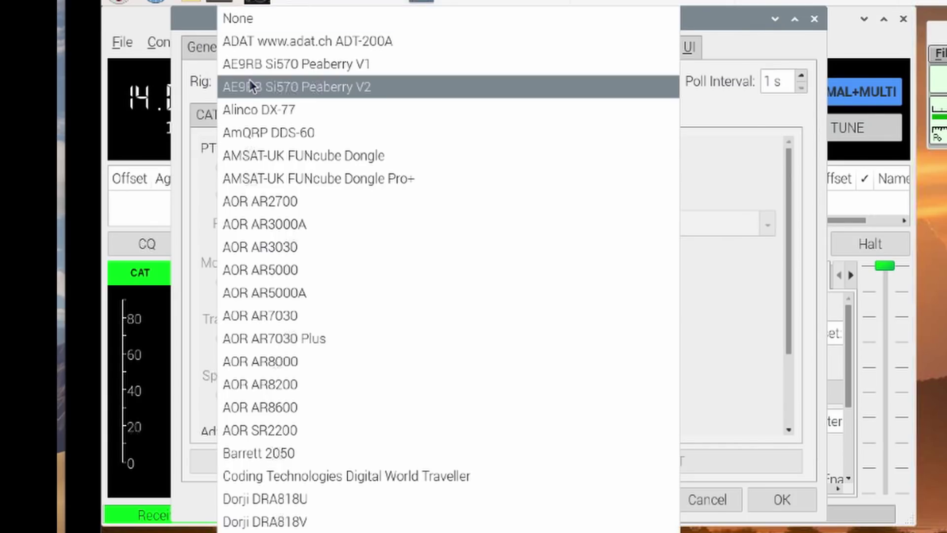
scroll(400, 374, down, 8)
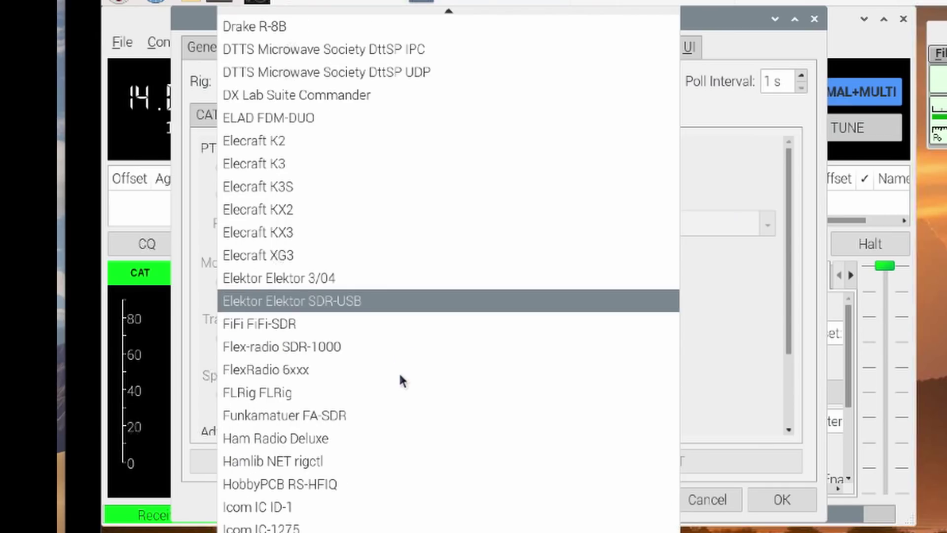
click(268, 393)
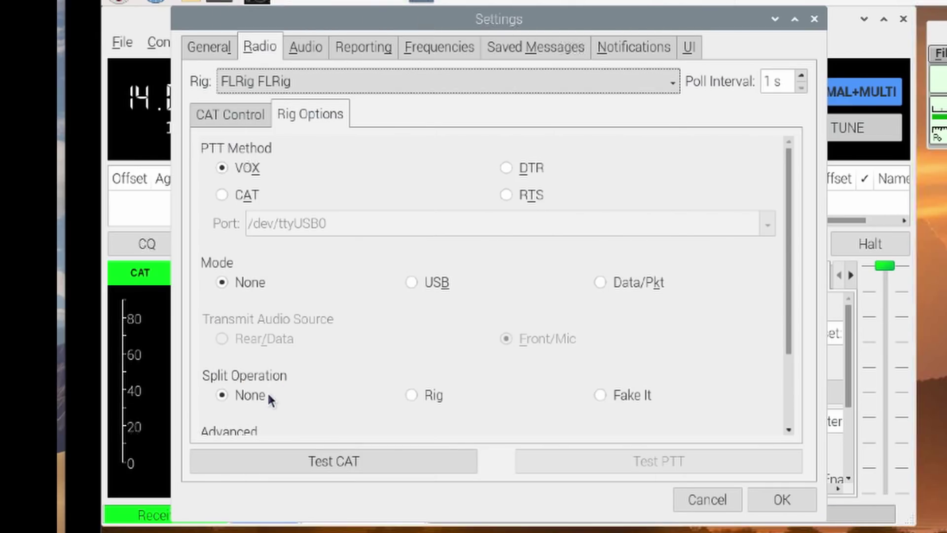
mouse_move(401, 223)
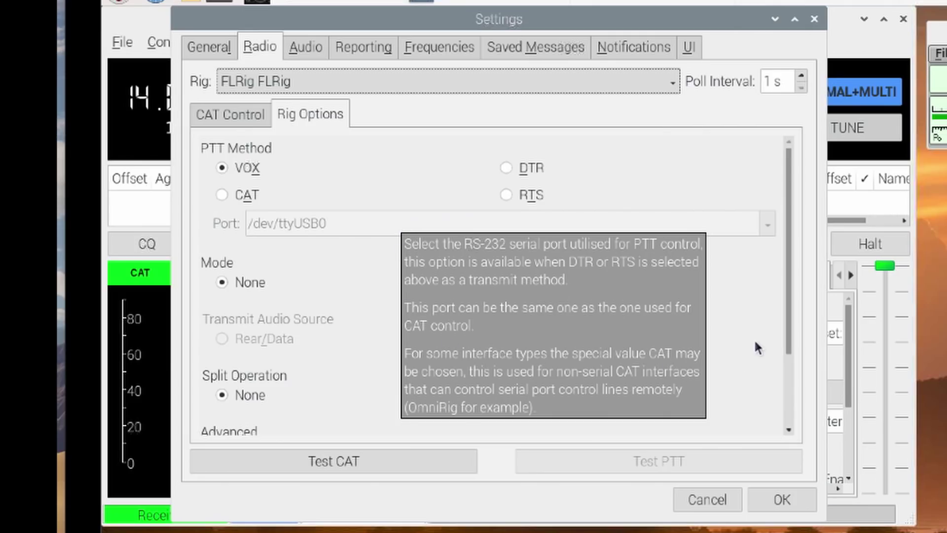
mouse_move(772, 343)
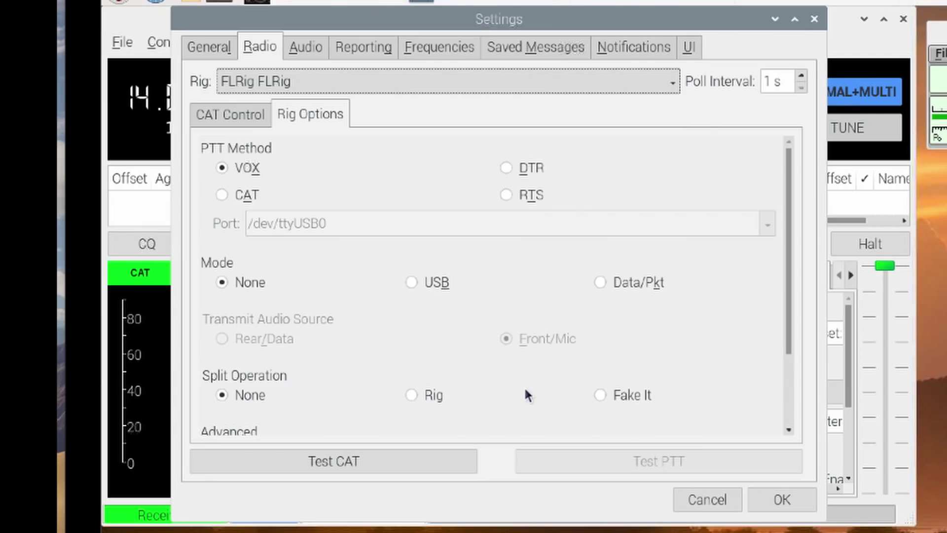
Step: Choose plughw:CARD=CODEC,DEV=0 as both the audio input and output soundcard
click(317, 49)
click(430, 99)
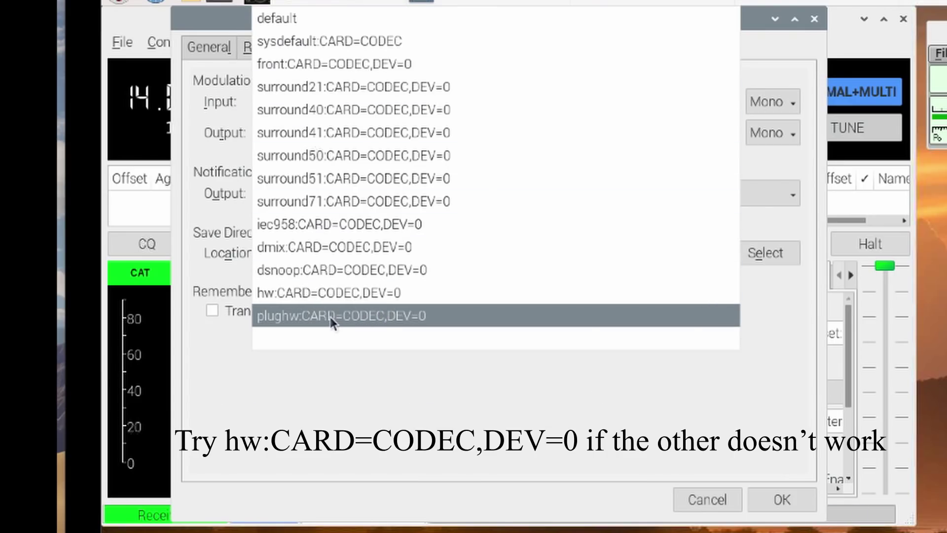
click(392, 315)
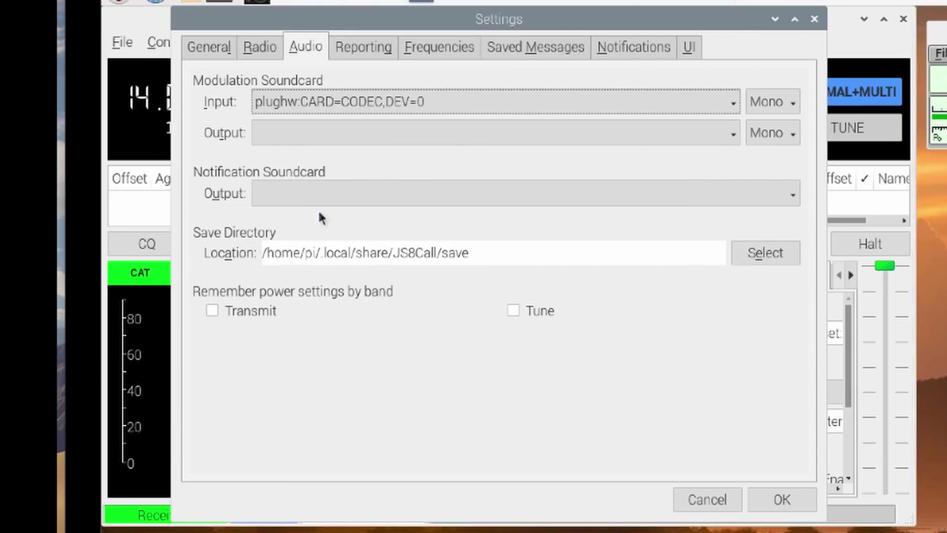
click(347, 132)
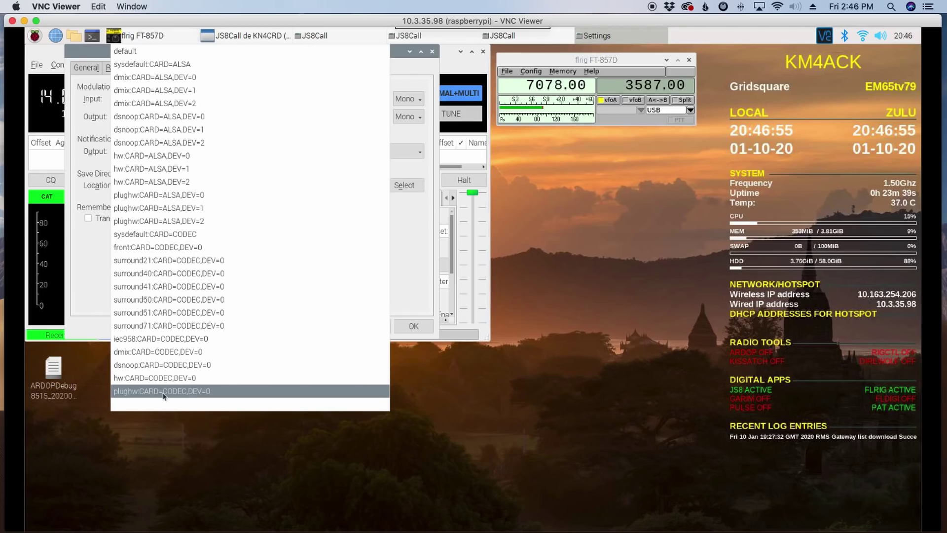
click(165, 392)
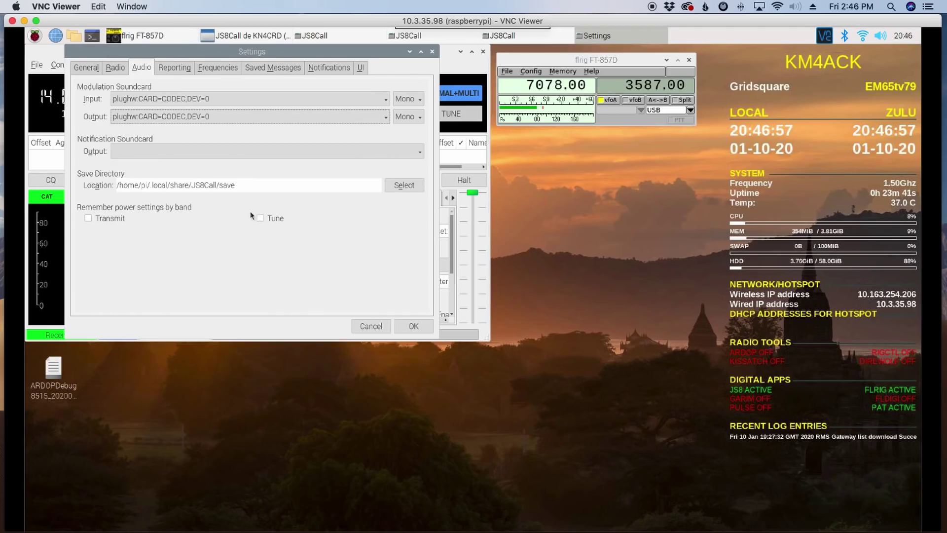
Step: Save the JS8Call settings and enlarge the main window and message panes
click(413, 326)
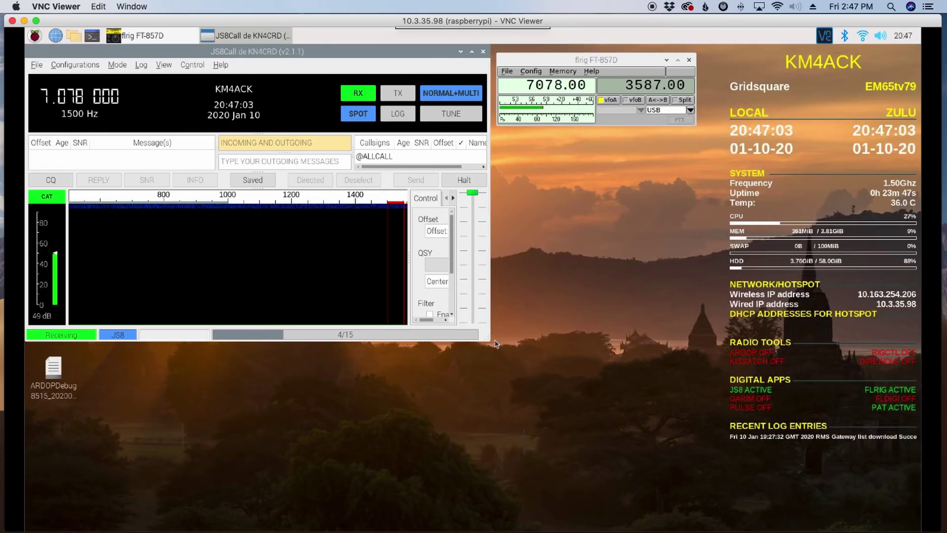
drag(490, 341, 782, 525)
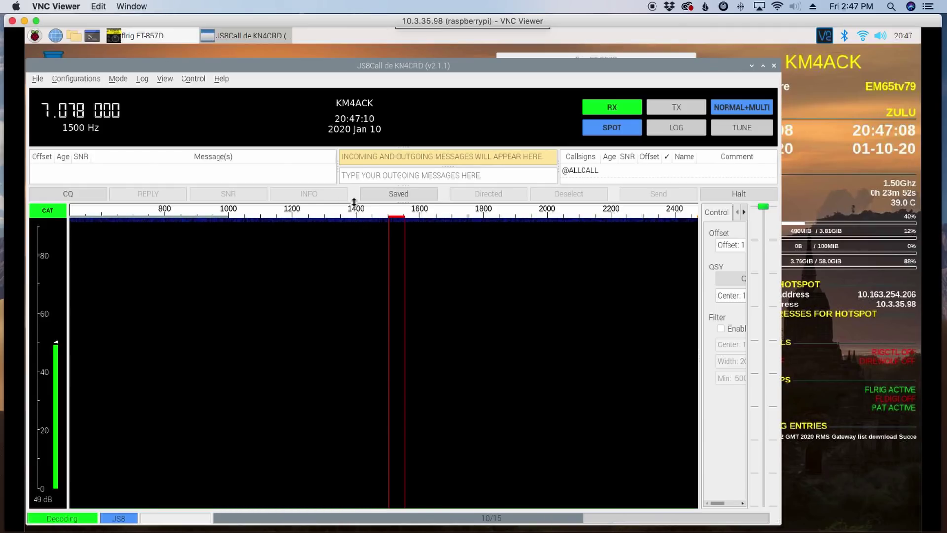
drag(354, 202, 355, 374)
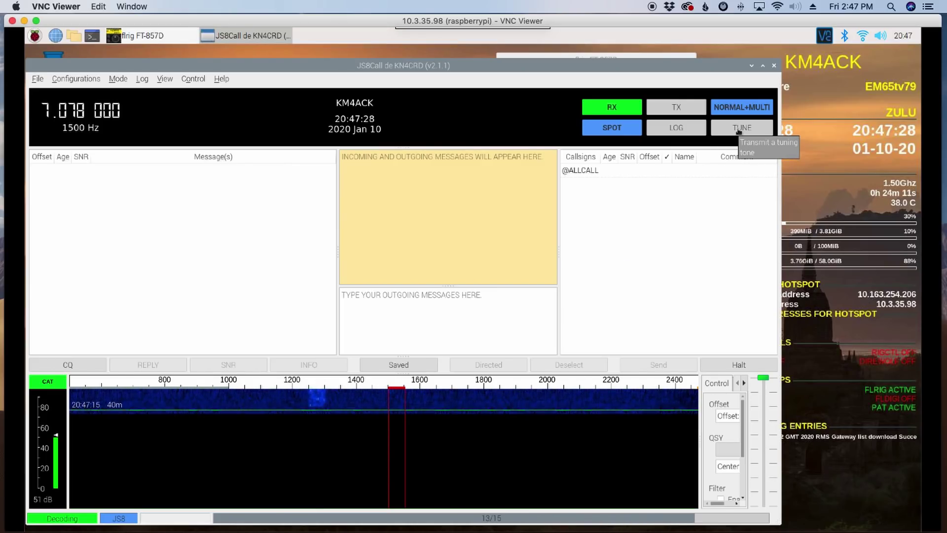
Step: Send a brief tune tone, enable Heartbeat Networking, and send a heartbeat immediately
click(738, 129)
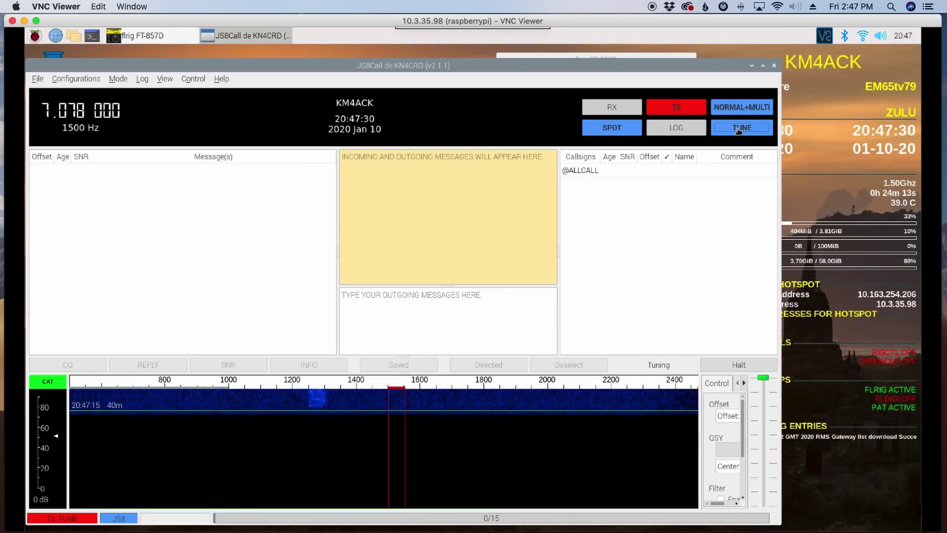
click(738, 130)
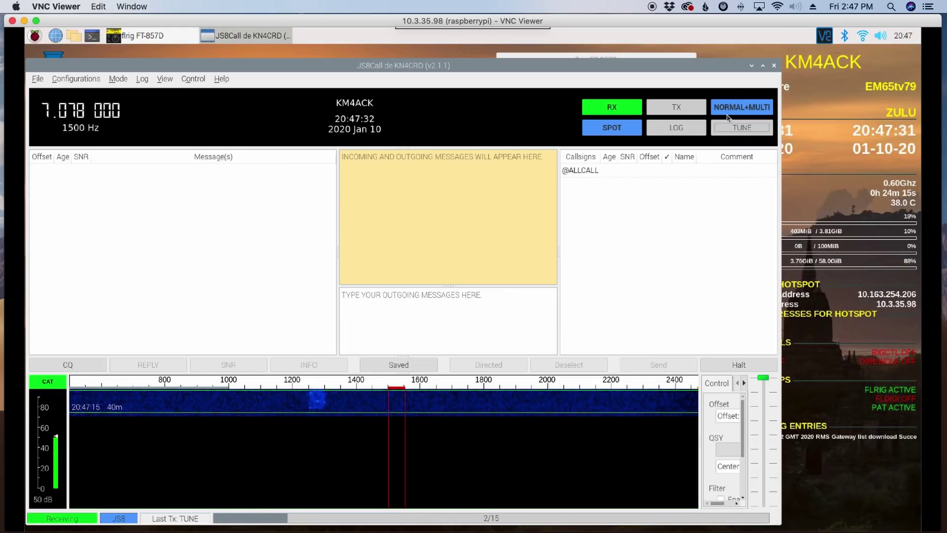
click(728, 110)
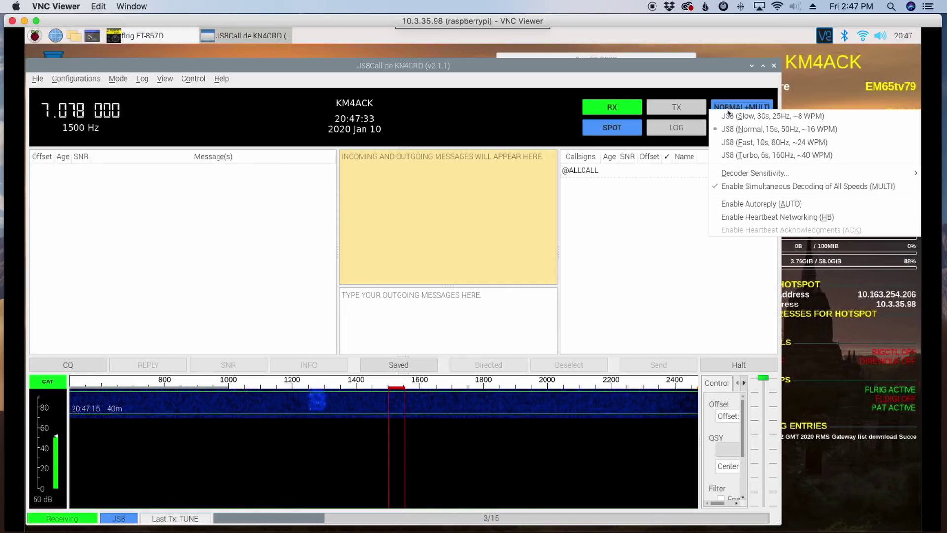
click(736, 217)
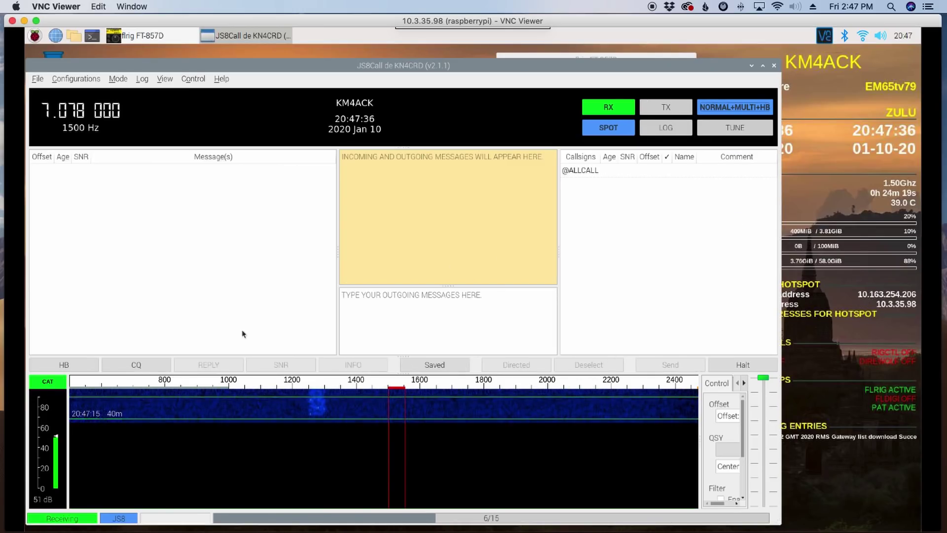
click(76, 366)
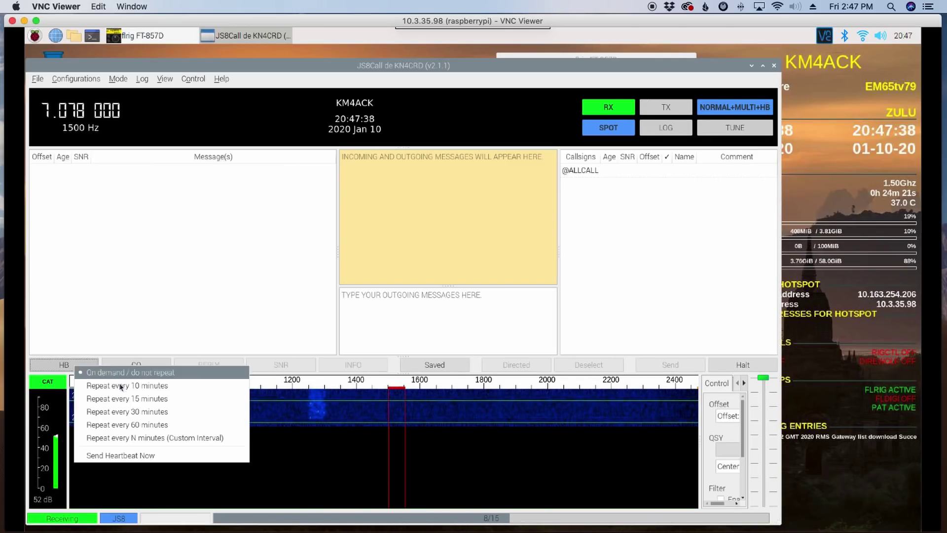
click(123, 456)
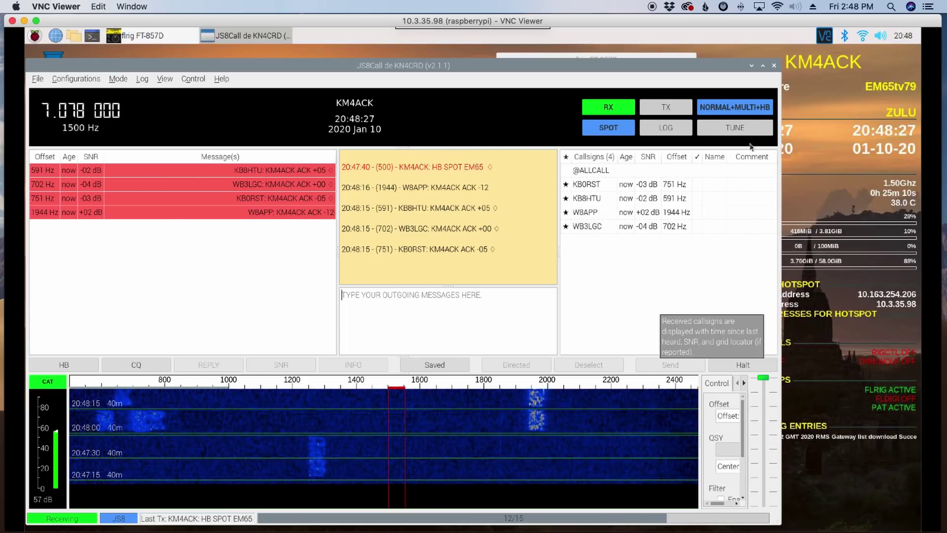
Step: Close the JS8Call window
click(774, 67)
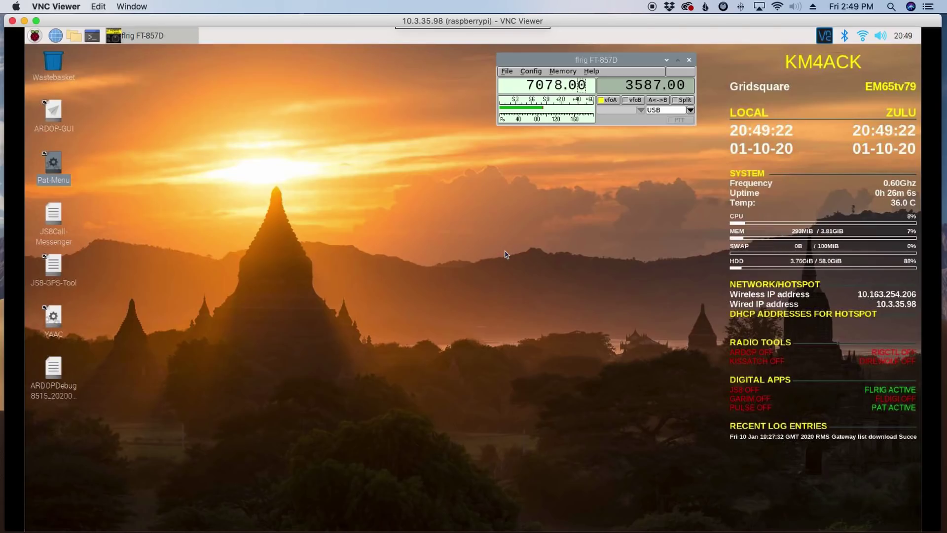